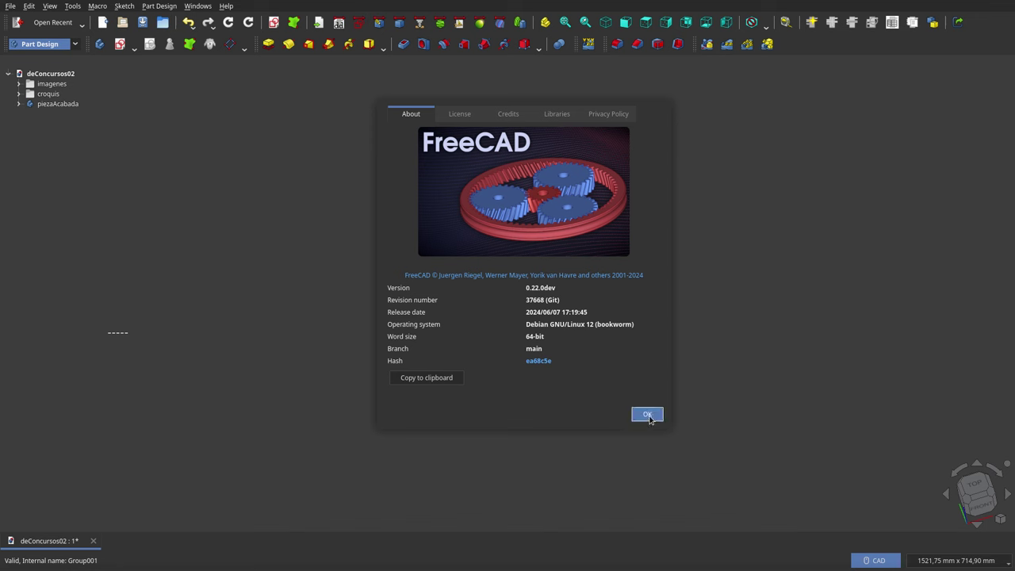
# Dismiss the About FreeCAD dialog to return to the deConcursos02 model tree.
pyautogui.click(647, 414)
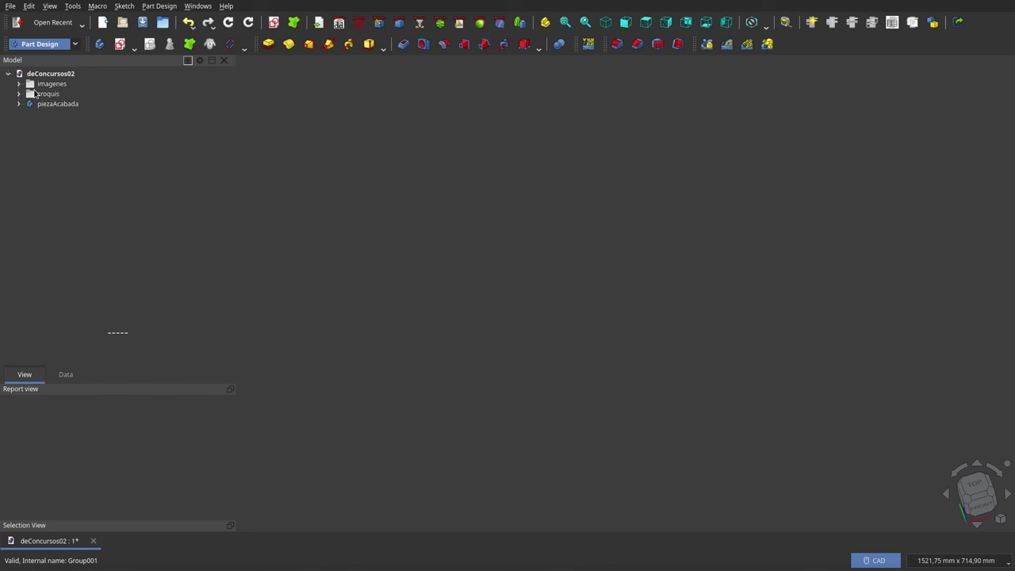
# Expand imagenes and croquis, then toggle masterXY and the deConcursos1XY plate drawing into view.
pyautogui.click(18, 83)
pyautogui.click(72, 93)
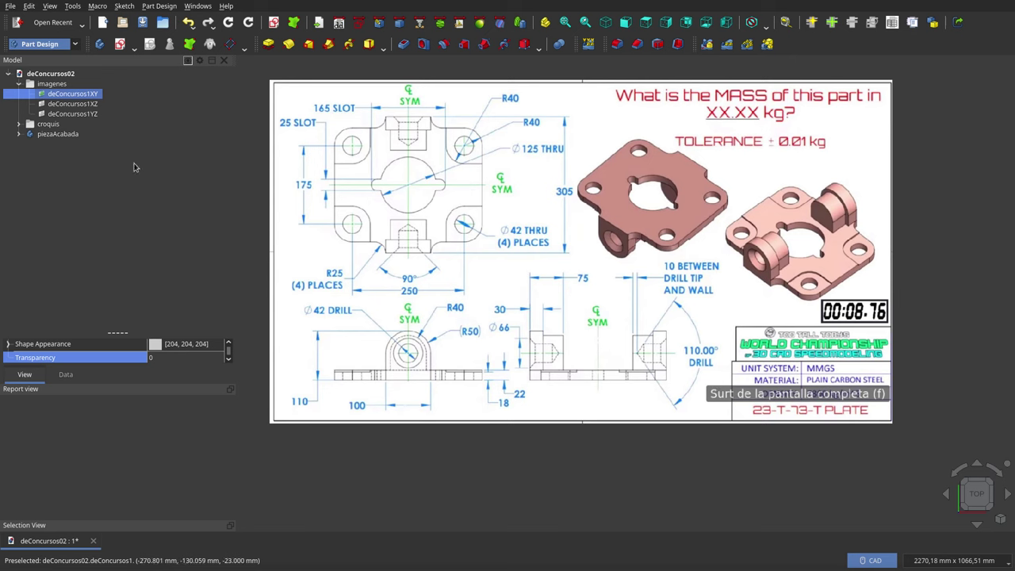
pyautogui.click(19, 125)
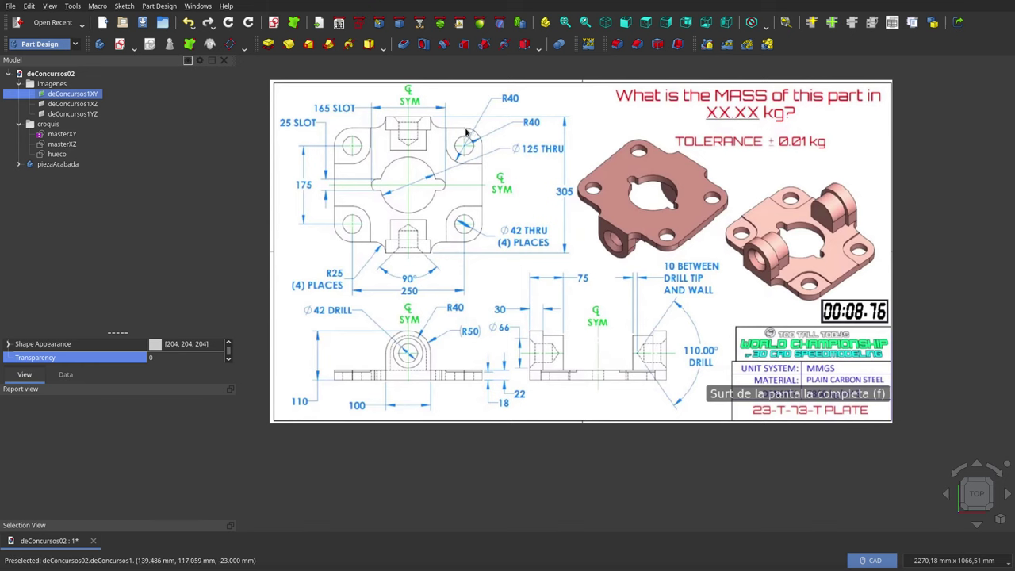
pyautogui.press('space')
pyautogui.click(68, 135)
pyautogui.press('space')
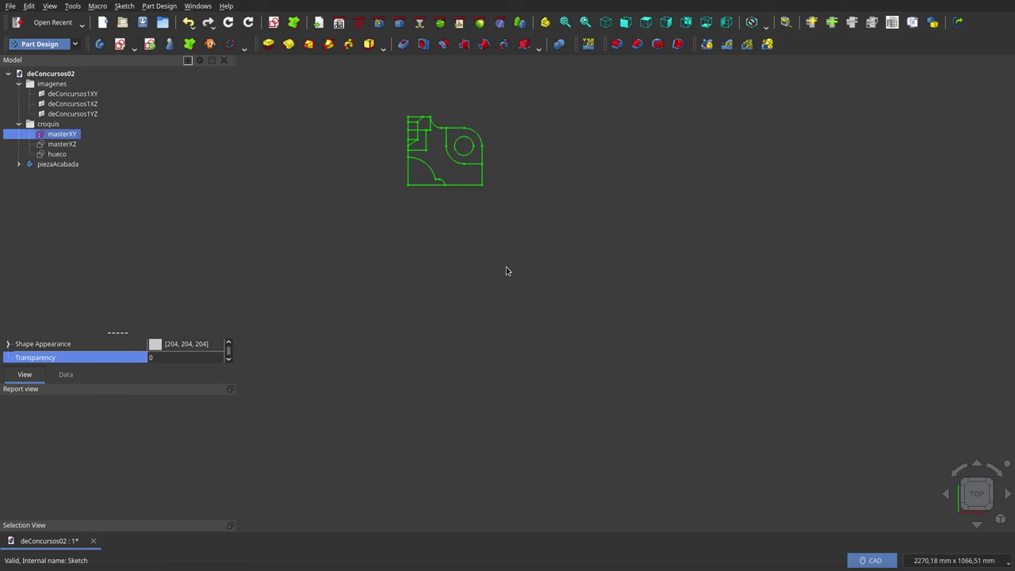
pyautogui.click(76, 95)
pyautogui.press('space')
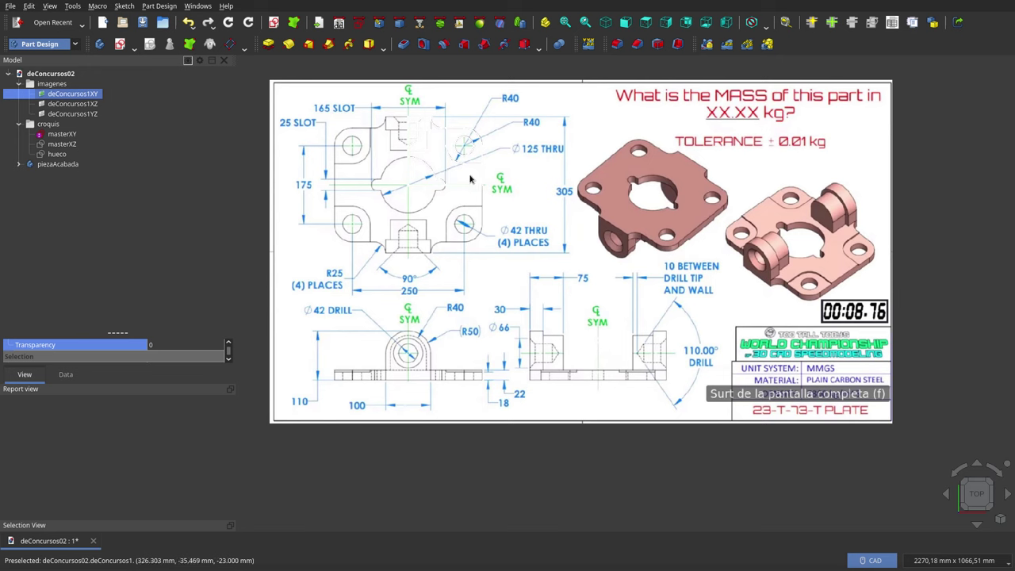
# Show the masterXZ sketch over the plate drawing and orbit to see it in perspective.
pyautogui.click(69, 135)
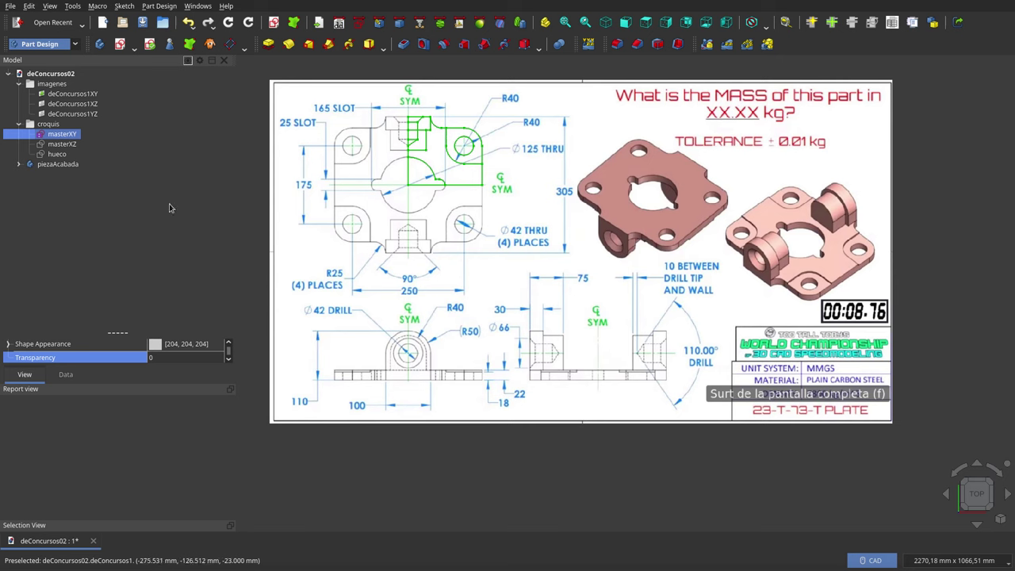
pyautogui.click(69, 145)
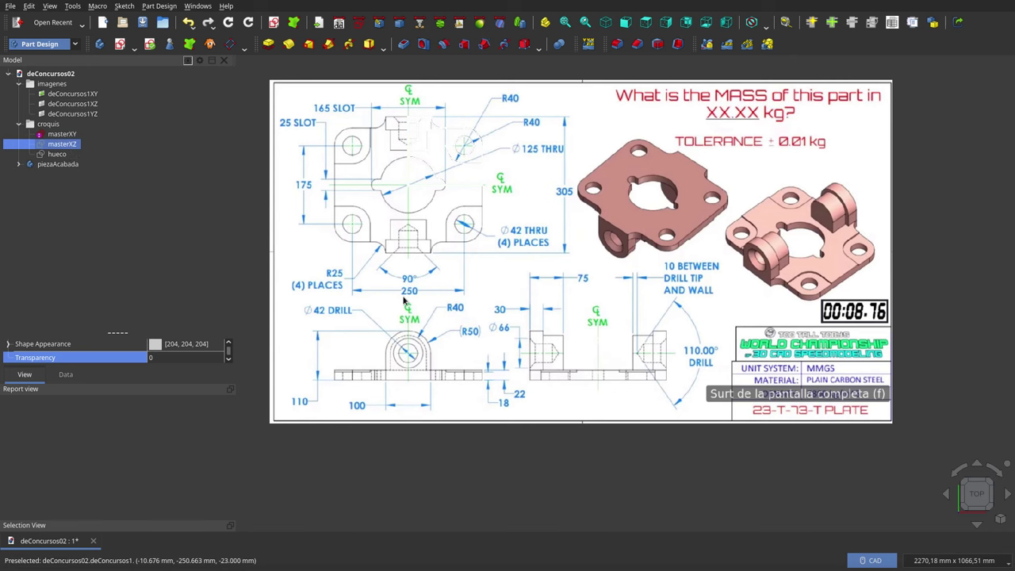
pyautogui.press('space')
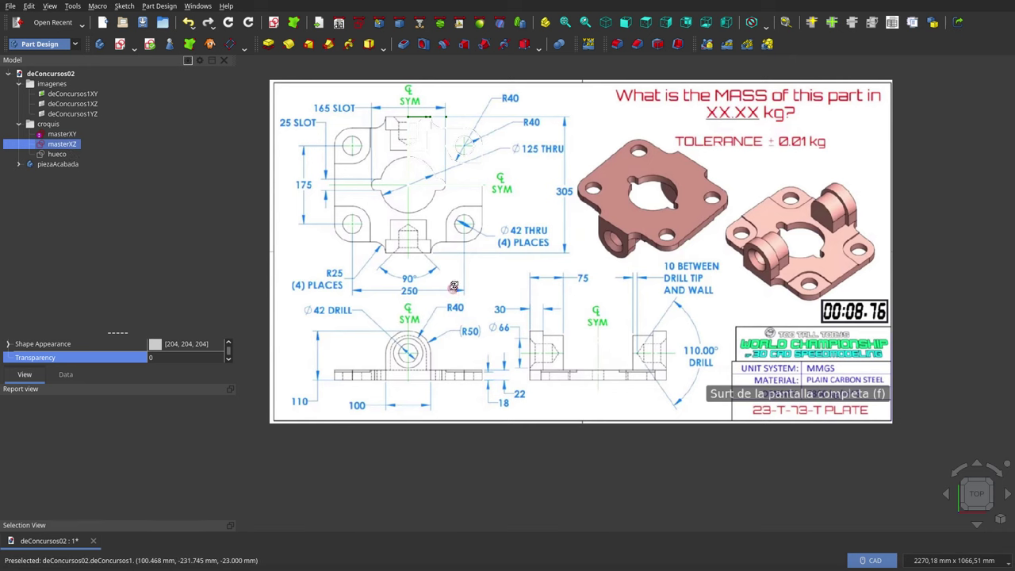
pyautogui.moveTo(454, 286); pyautogui.dragTo(466, 223, button='middle')
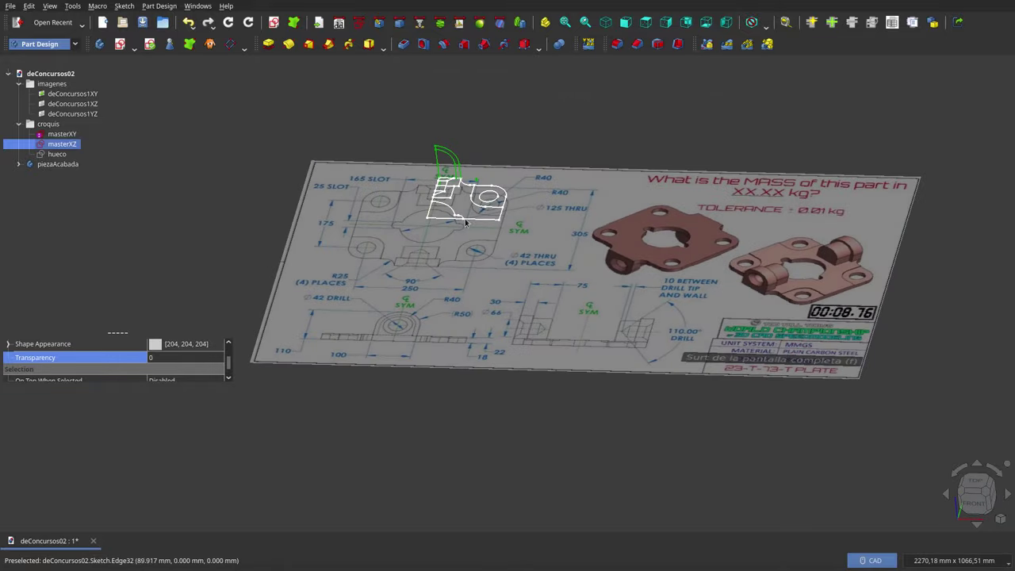
pyautogui.click(62, 154)
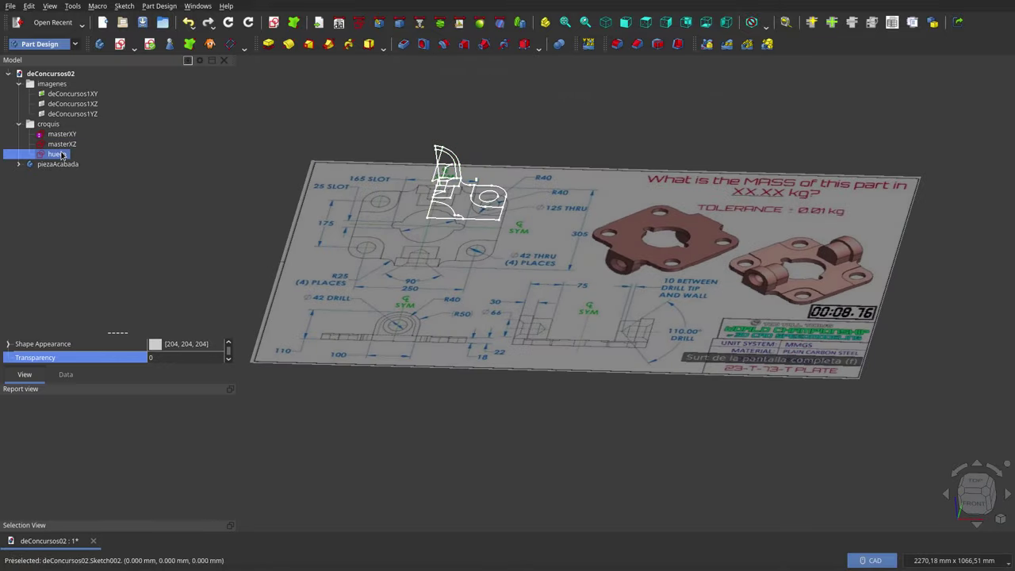
pyautogui.moveTo(492, 255); pyautogui.dragTo(433, 187, button='middle')
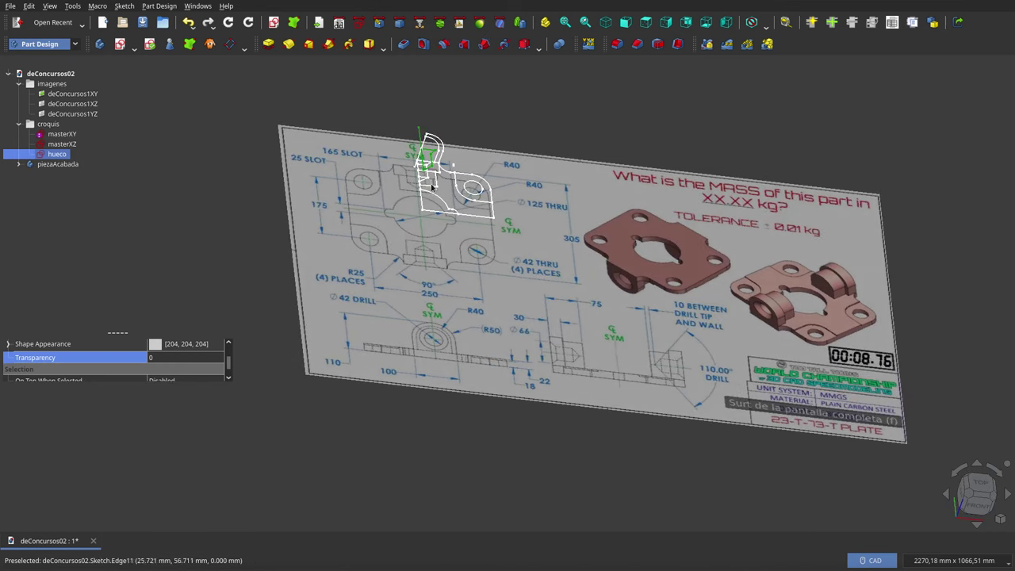
pyautogui.scroll(5, 761, 321)
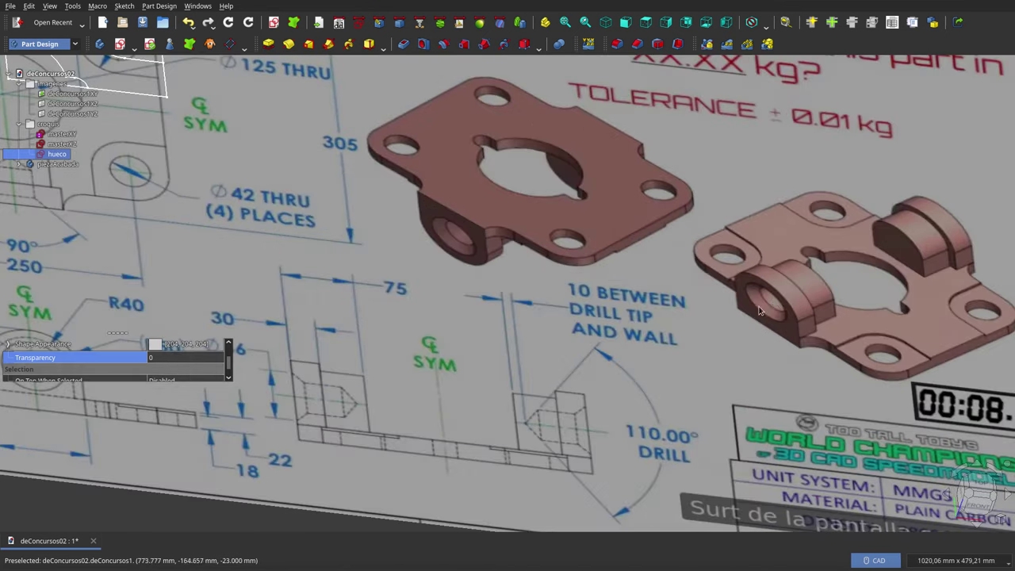
pyautogui.scroll(-5, 761, 312)
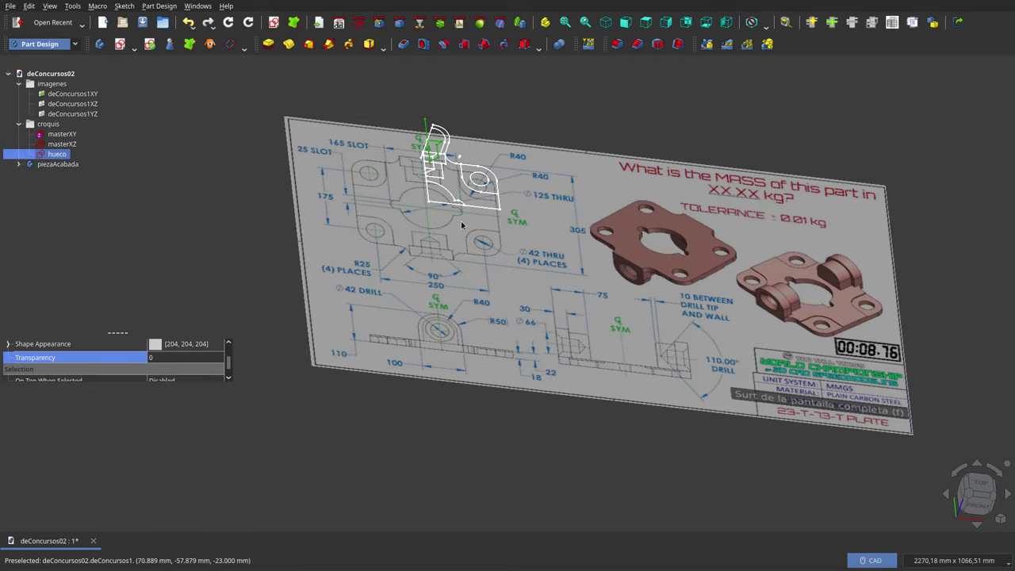
pyautogui.moveTo(470, 193)
pyautogui.mouseDown(button='middle')
pyautogui.moveTo(438, 244)
pyautogui.moveTo(395, 198)
pyautogui.mouseUp(button='middle')
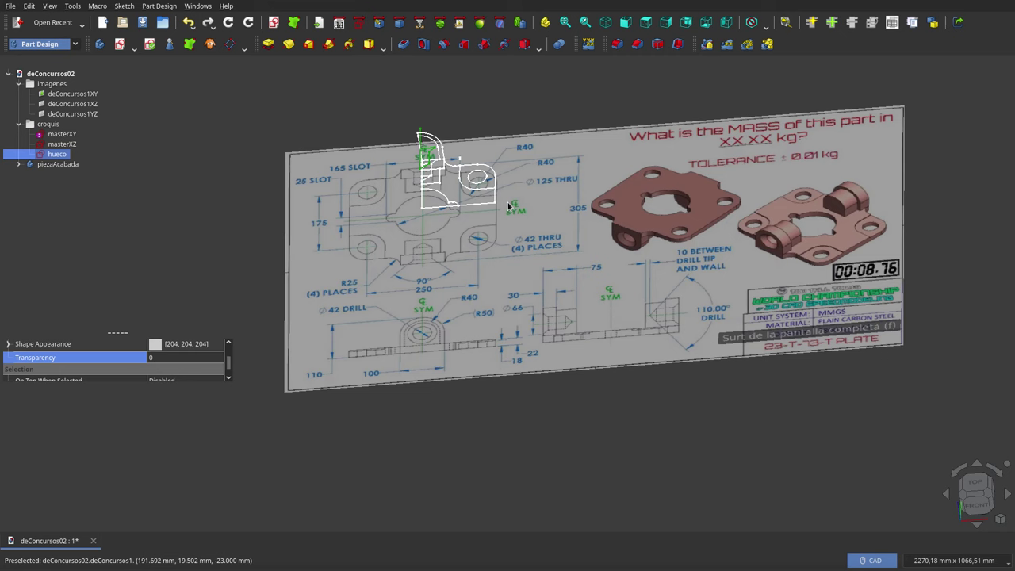
pyautogui.scroll(2, 463, 172)
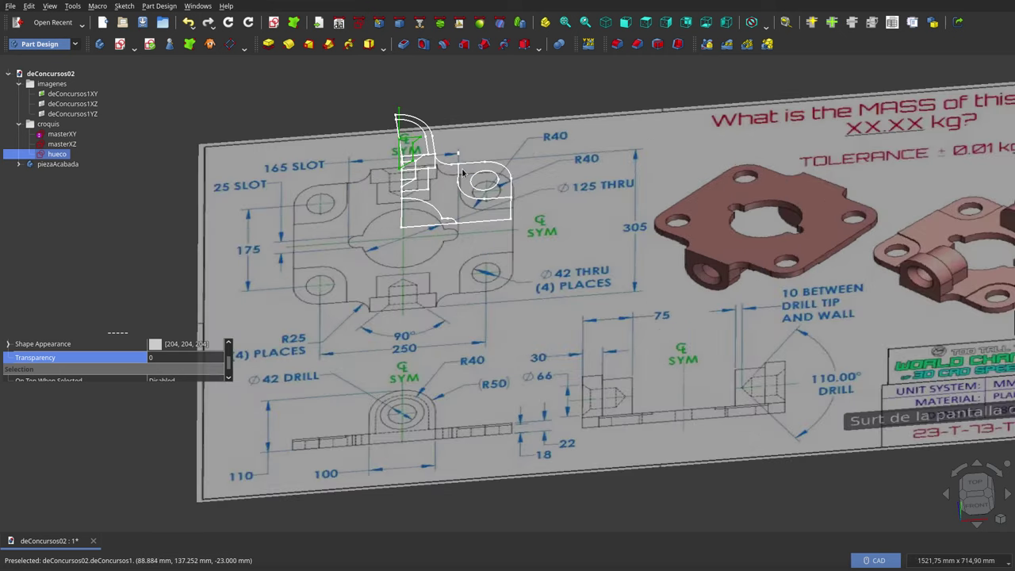
pyautogui.scroll(-2, 463, 171)
pyautogui.moveTo(463, 171)
pyautogui.mouseDown(button='middle')
pyautogui.moveTo(616, 157)
pyautogui.moveTo(493, 171)
pyautogui.mouseUp(button='middle')
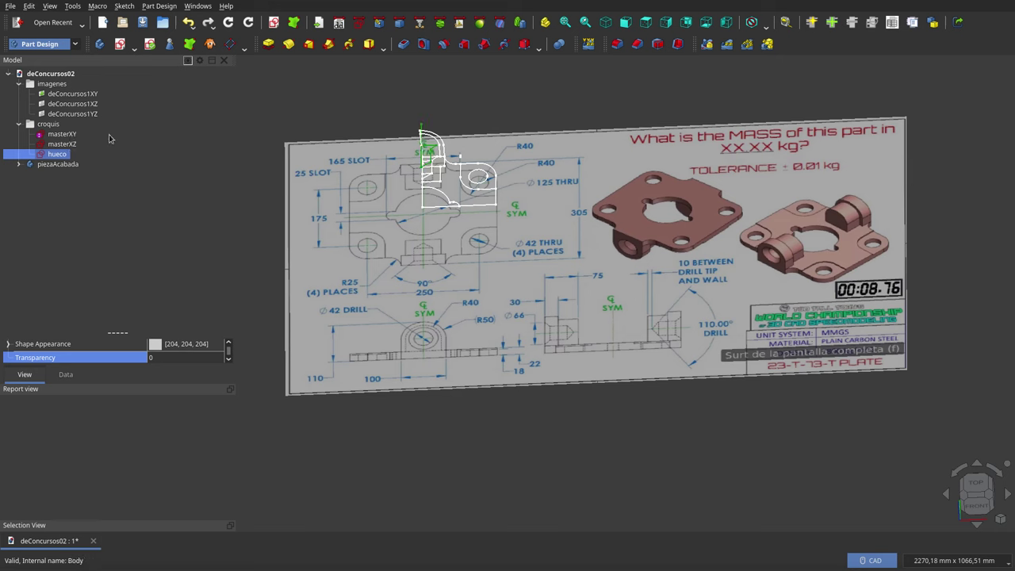
# Expand the piezaAcabada body and inspect its base feature from the top view.
pyautogui.click(19, 164)
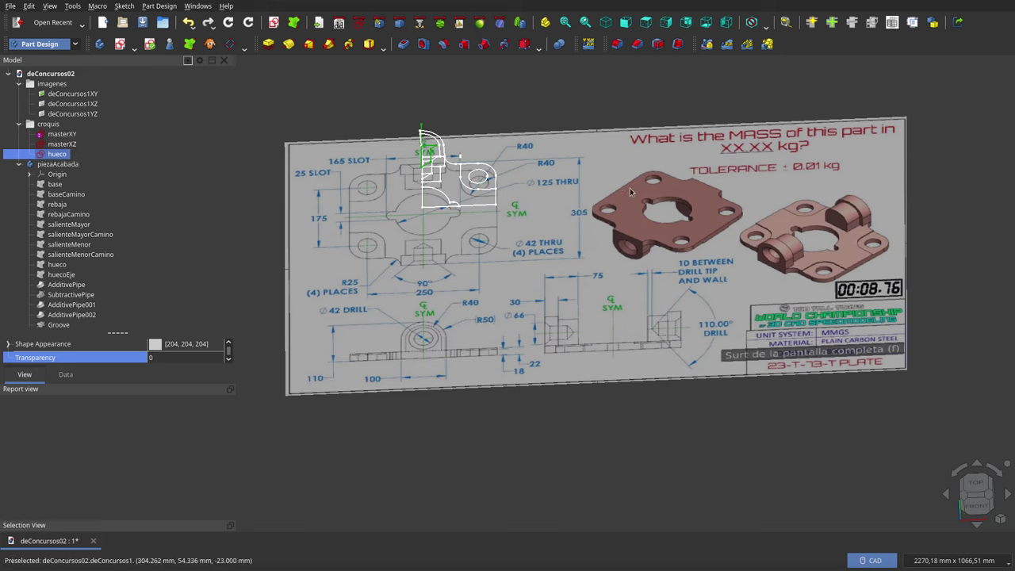
pyautogui.click(66, 185)
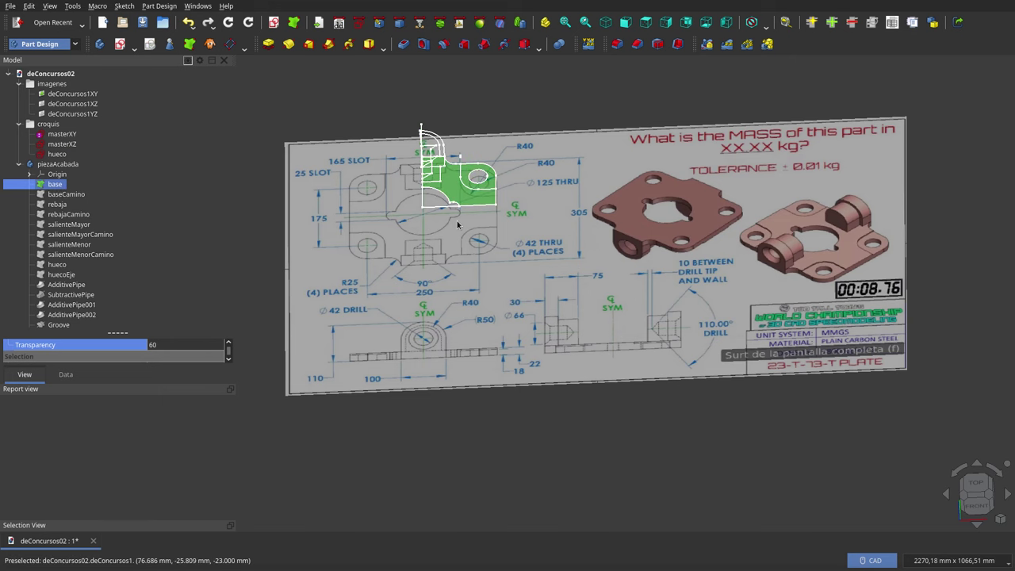
pyautogui.moveTo(437, 212); pyautogui.dragTo(379, 138, button='middle')
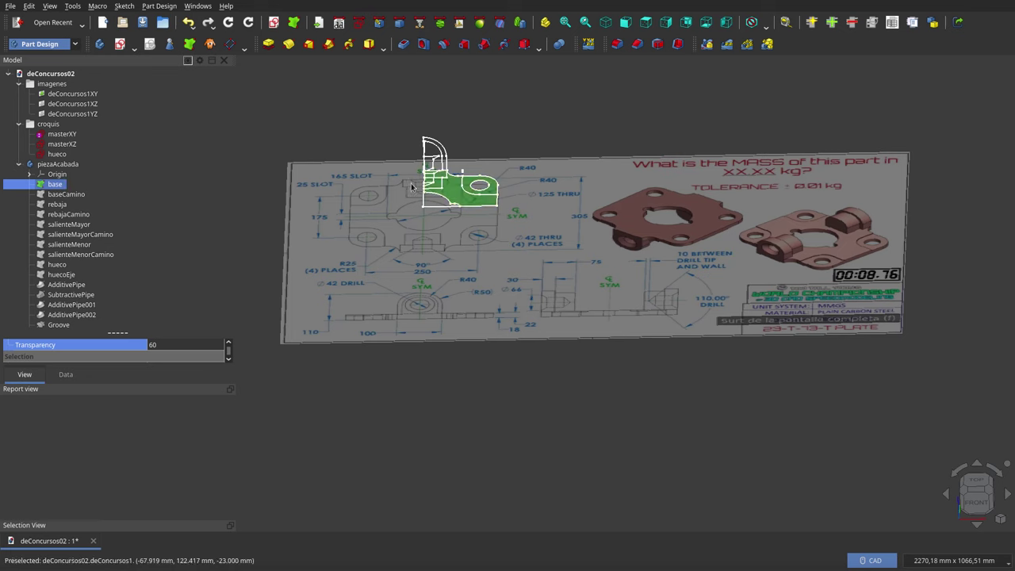
pyautogui.press('2')
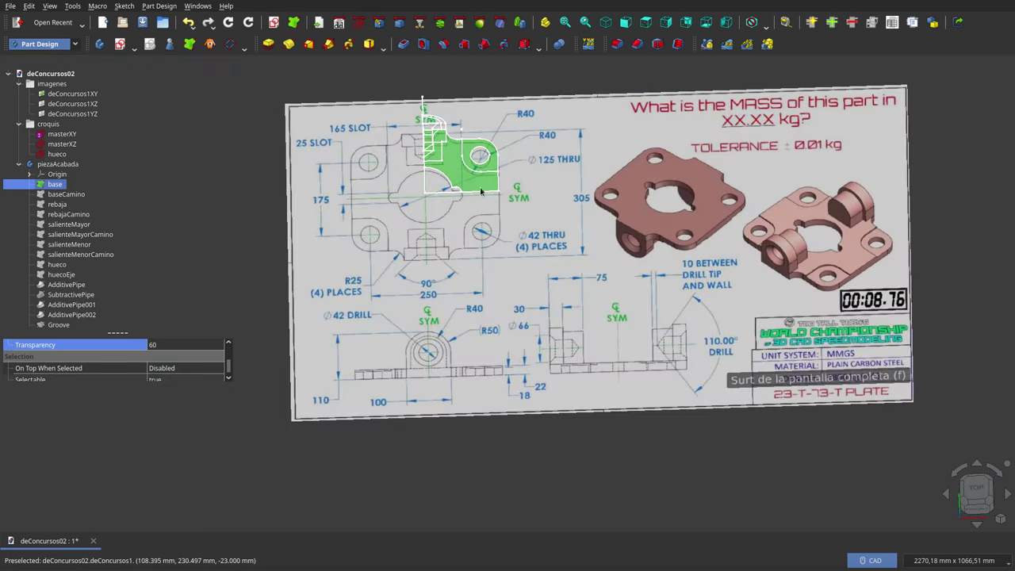
pyautogui.scroll(4, 482, 183)
pyautogui.scroll(2, 482, 184)
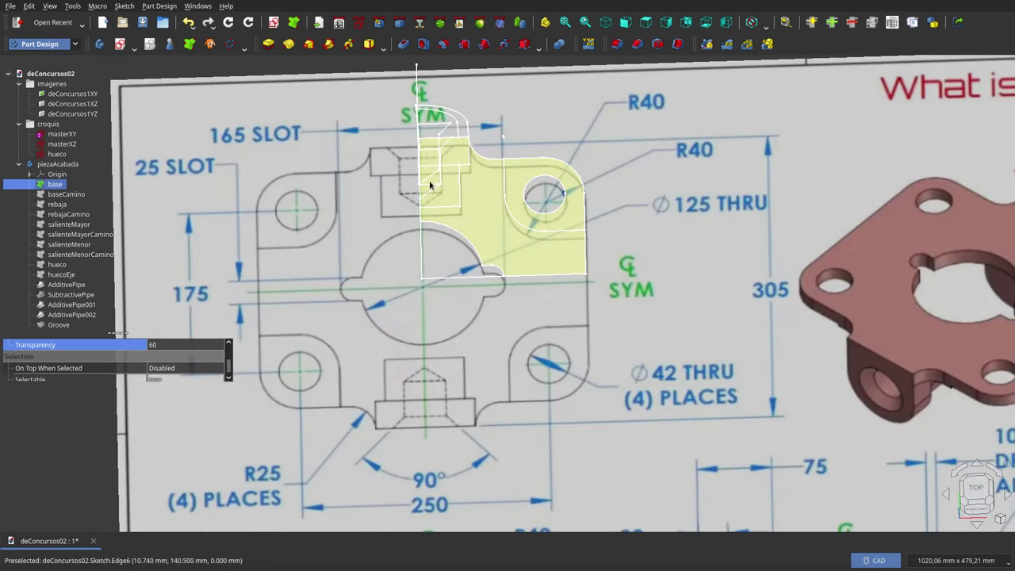
pyautogui.click(555, 238)
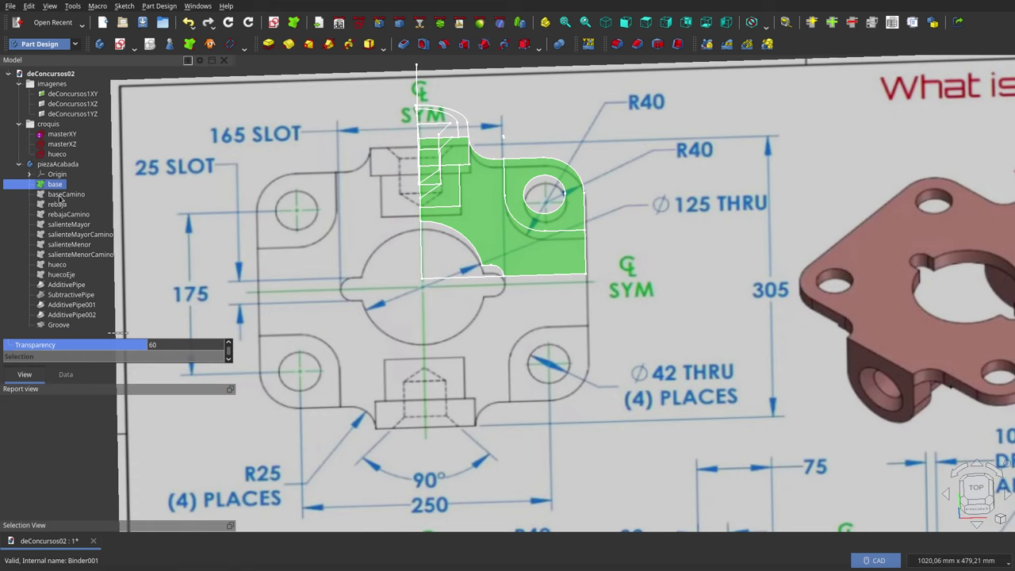
# Select baseCamino and the croquis group, orbiting and zooming to inspect them.
pyautogui.click(65, 194)
pyautogui.moveTo(421, 337)
pyautogui.mouseDown(button='middle')
pyautogui.moveTo(410, 269)
pyautogui.moveTo(390, 242)
pyautogui.moveTo(414, 275)
pyautogui.moveTo(562, 297)
pyautogui.moveTo(557, 306)
pyautogui.mouseUp(button='middle')
pyautogui.click(46, 125)
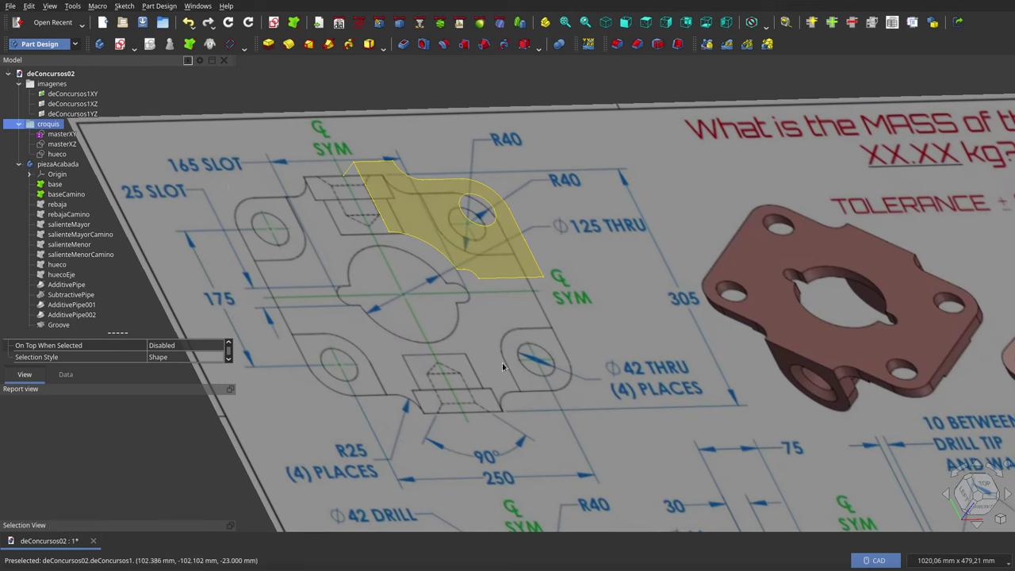
pyautogui.scroll(-2, 502, 362)
pyautogui.scroll(-4, 475, 337)
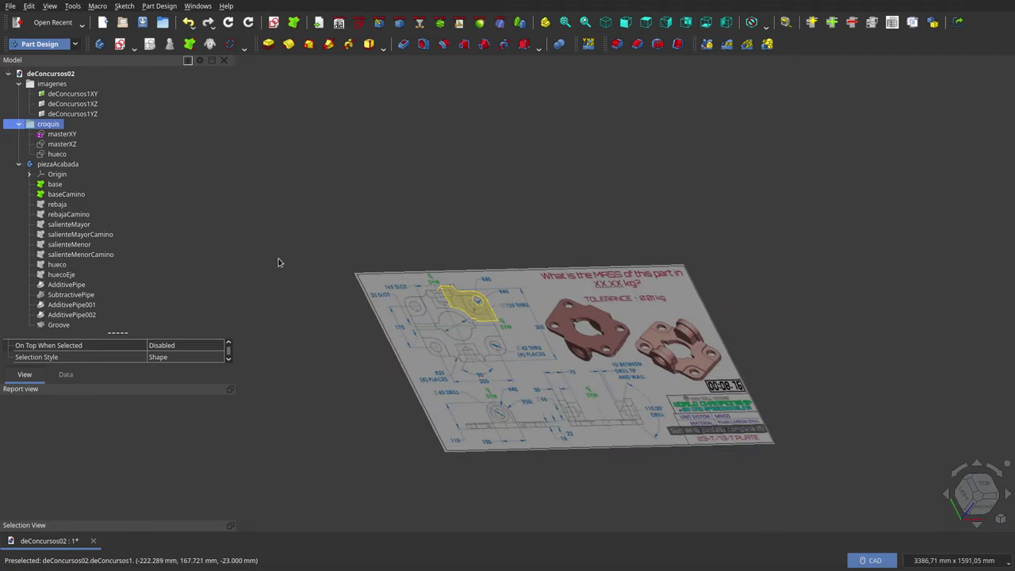
pyautogui.scroll(3, 680, 350)
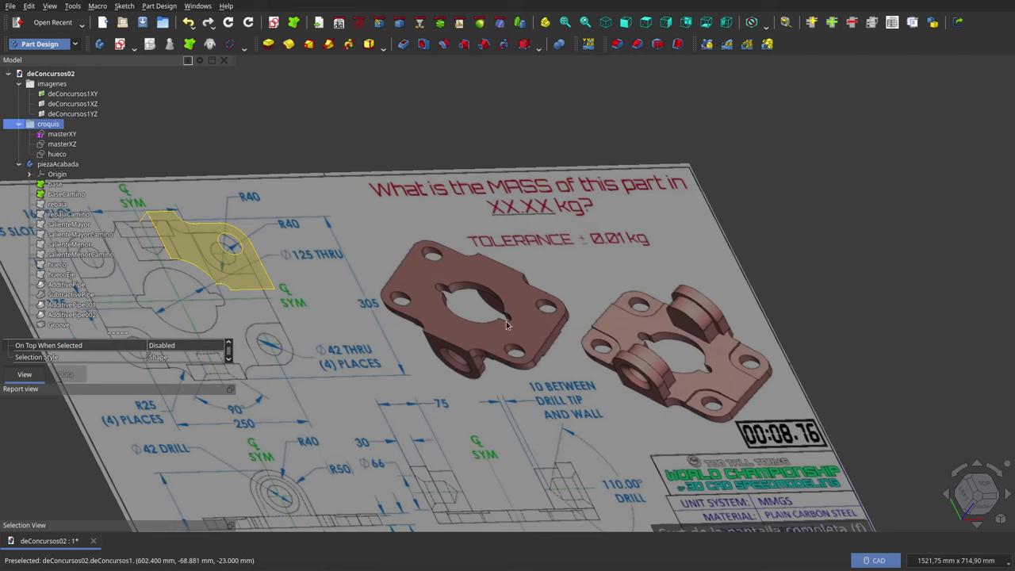
pyautogui.press('v')
pyautogui.press('f')
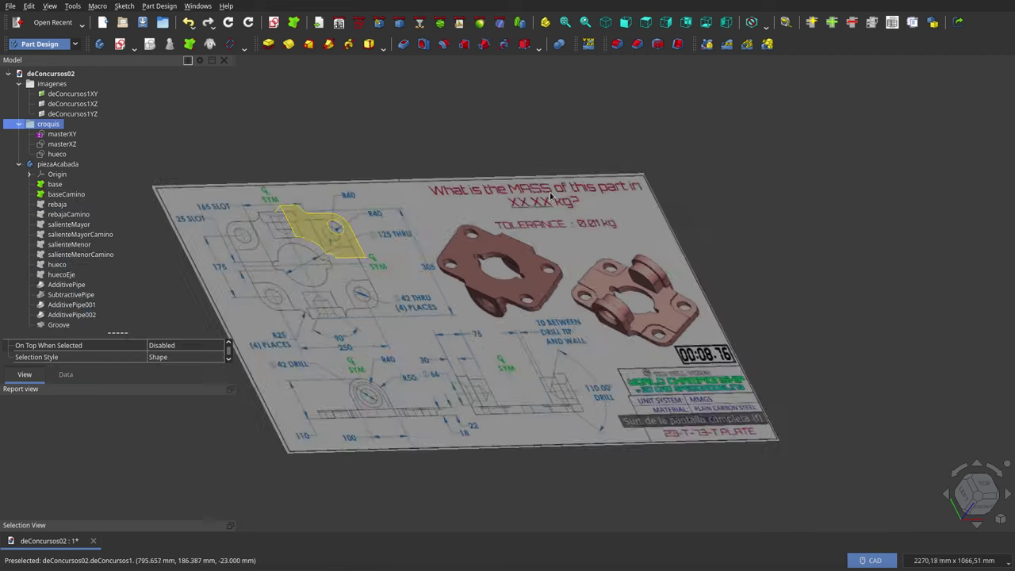
pyautogui.click(56, 185)
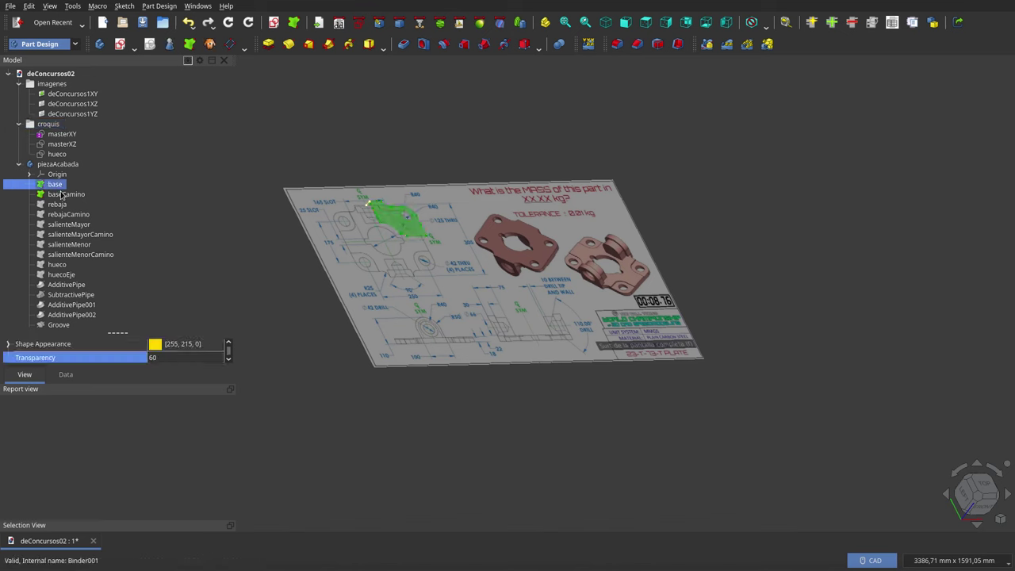
pyautogui.keyDown('shift'); pyautogui.click(63, 214); pyautogui.keyUp('shift')
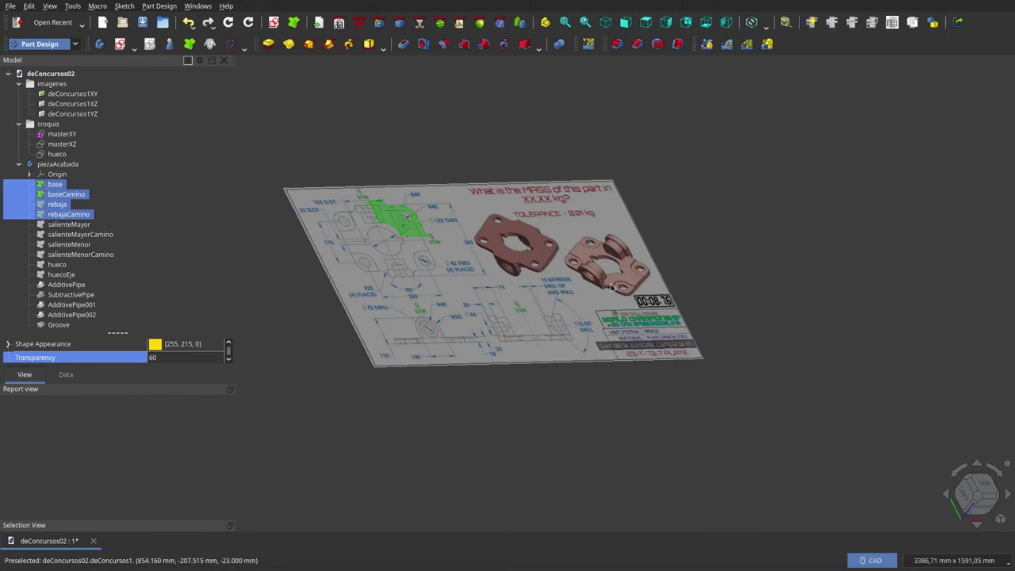
pyautogui.scroll(3, 611, 287)
pyautogui.scroll(2, 611, 287)
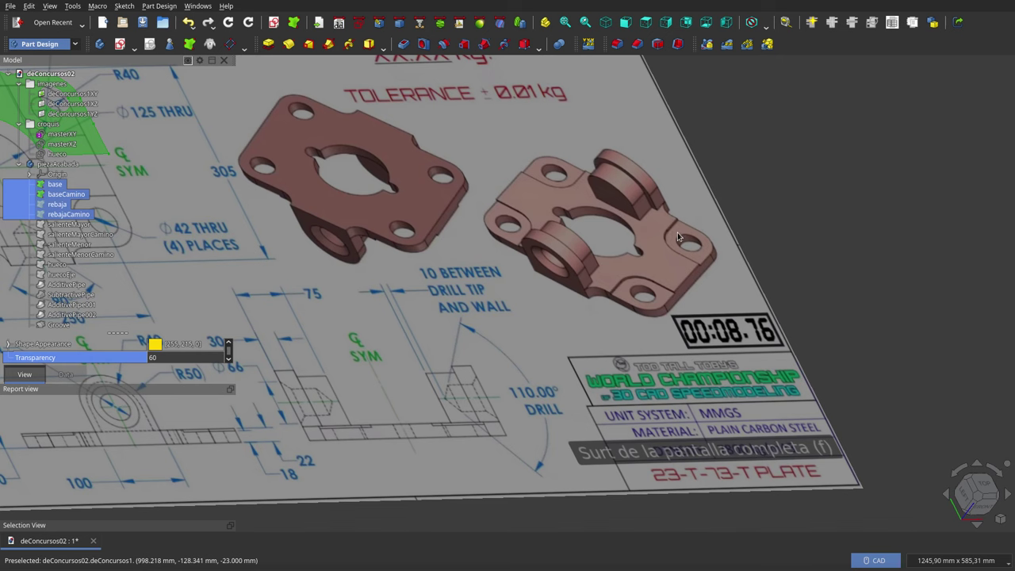
pyautogui.scroll(-5, 677, 233)
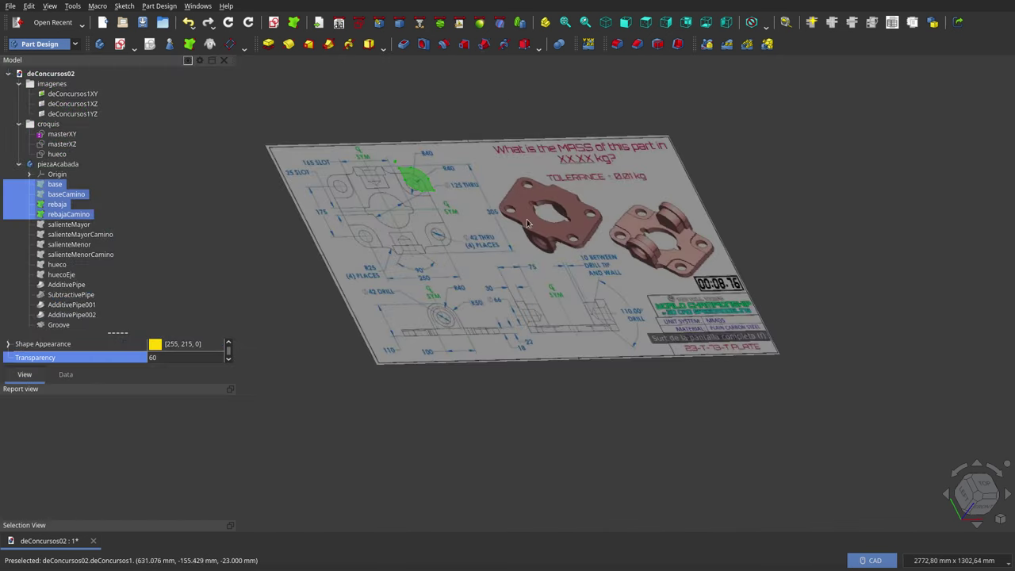
pyautogui.scroll(1, 444, 214)
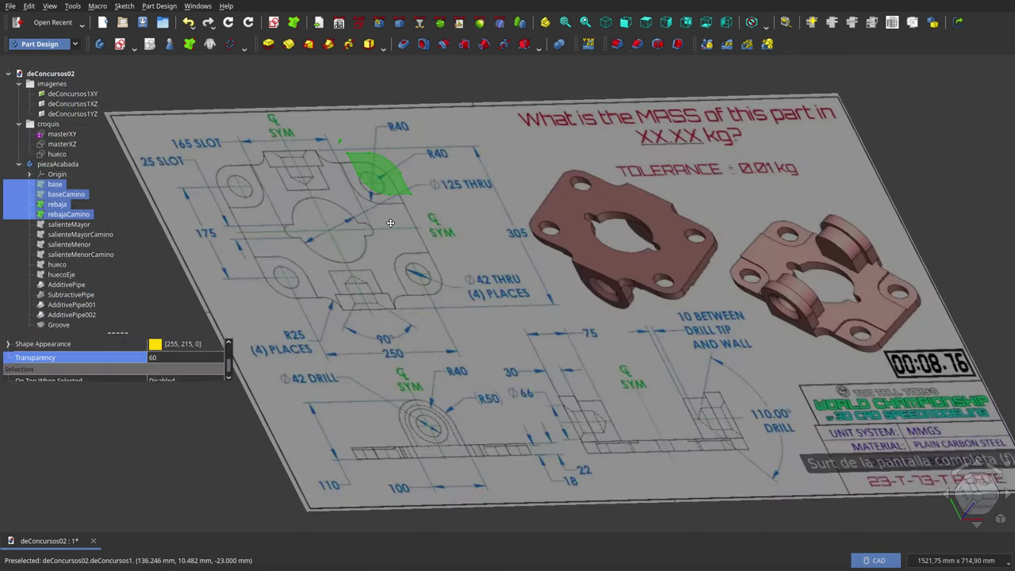
pyautogui.scroll(2, 464, 230)
pyautogui.moveTo(464, 230)
pyautogui.mouseDown(button='middle')
pyautogui.moveTo(447, 235)
pyautogui.moveTo(429, 170)
pyautogui.mouseUp(button='middle')
pyautogui.scroll(3, 422, 166)
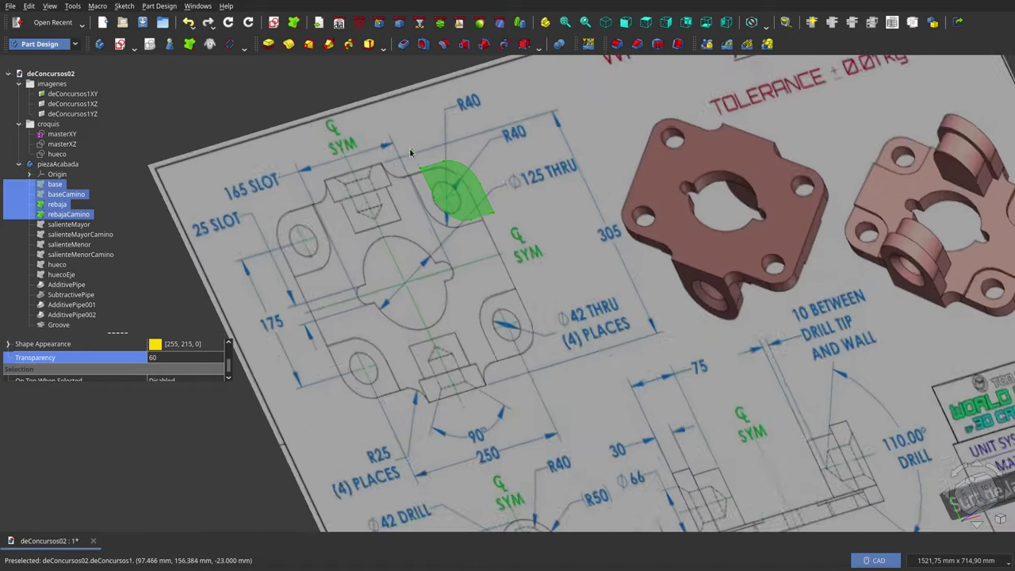
pyautogui.scroll(3, 423, 166)
pyautogui.moveTo(511, 287)
pyautogui.mouseDown(button='middle')
pyautogui.moveTo(515, 236)
pyautogui.moveTo(446, 227)
pyautogui.moveTo(460, 261)
pyautogui.mouseUp(button='middle')
pyautogui.scroll(-5, 442, 233)
pyautogui.scroll(-1, 453, 242)
pyautogui.scroll(-5, 428, 277)
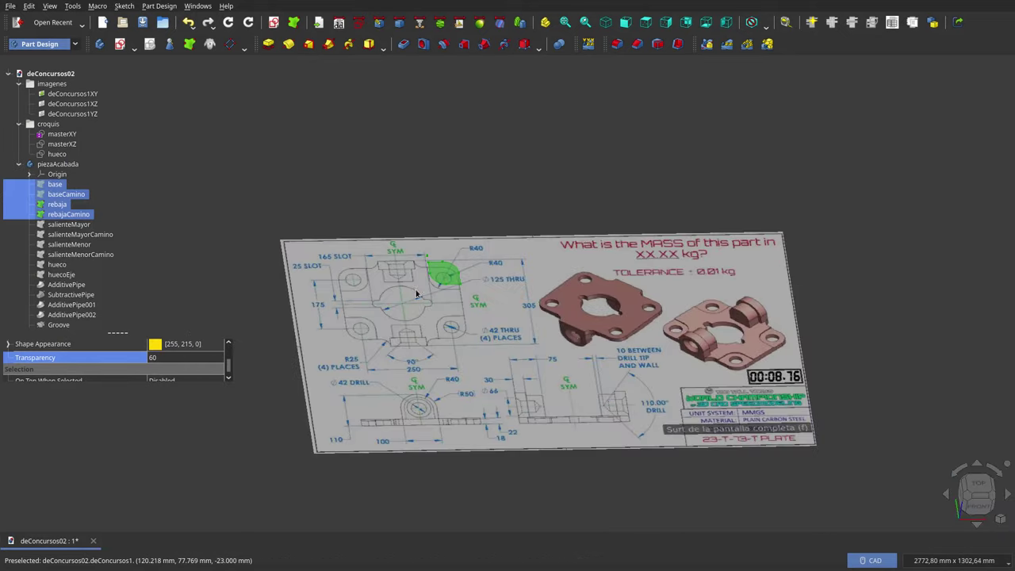
pyautogui.scroll(4, 738, 364)
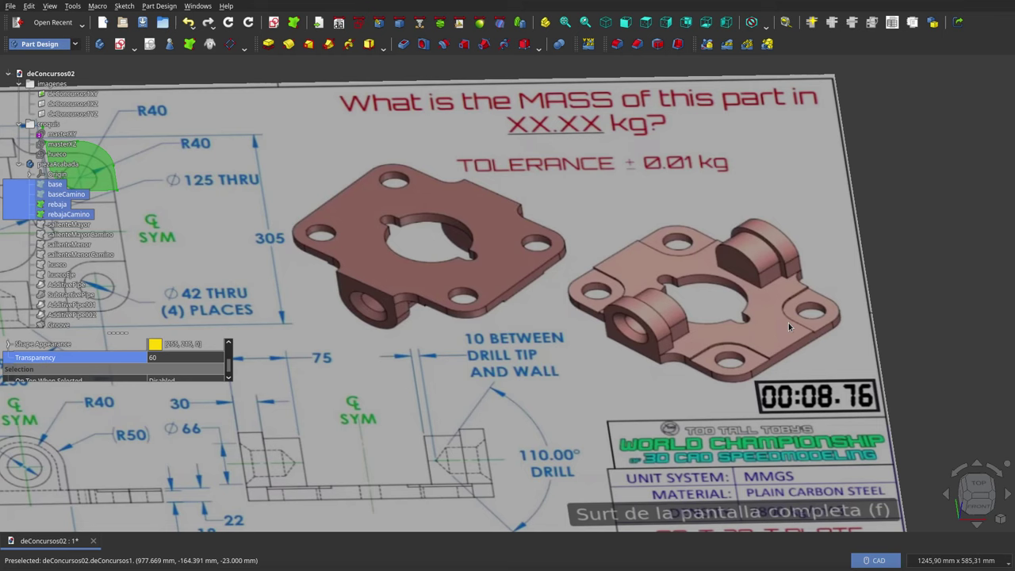
pyautogui.moveTo(125, 292)
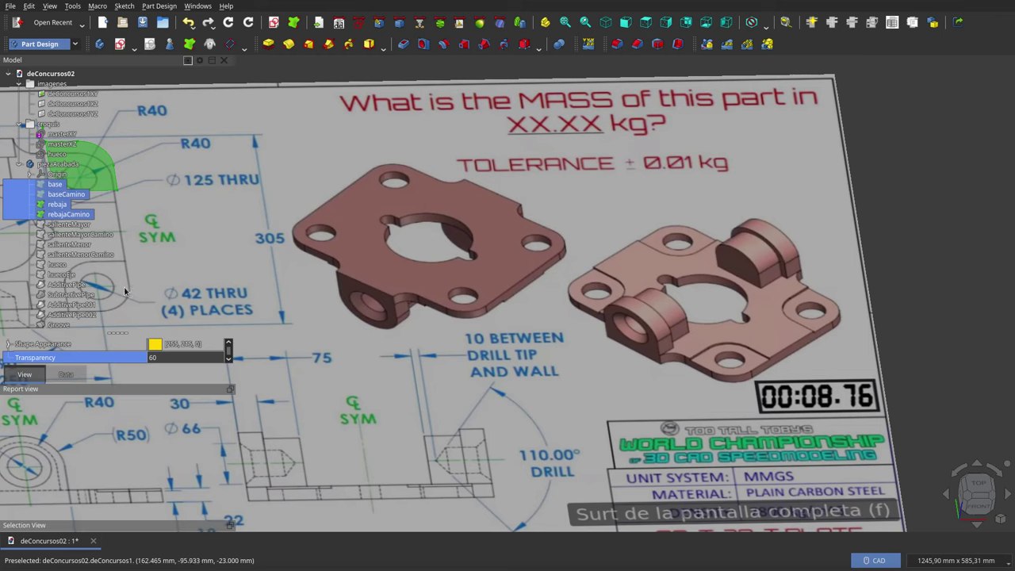
pyautogui.scroll(-3, 341, 256)
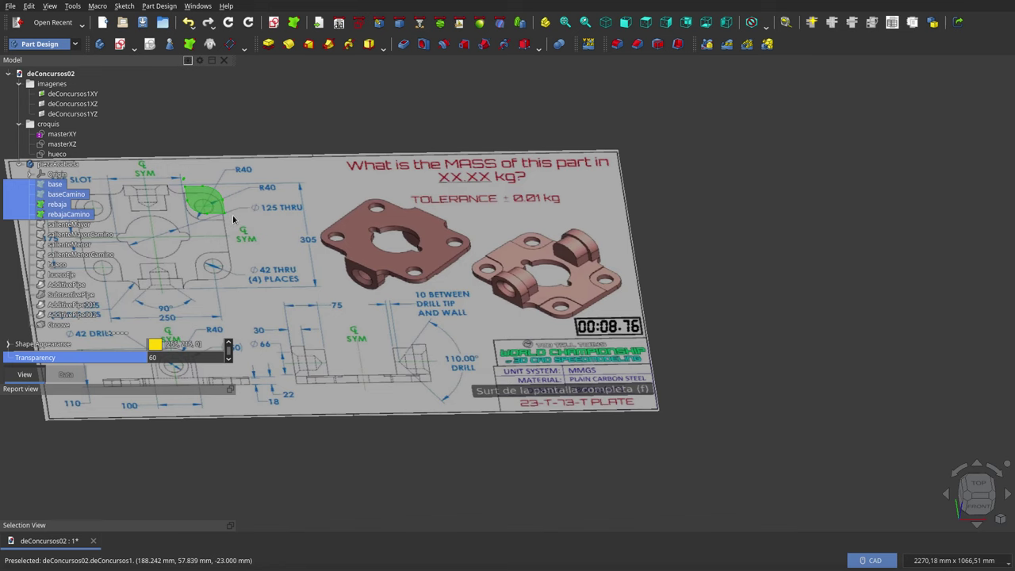
pyautogui.scroll(-3, 618, 314)
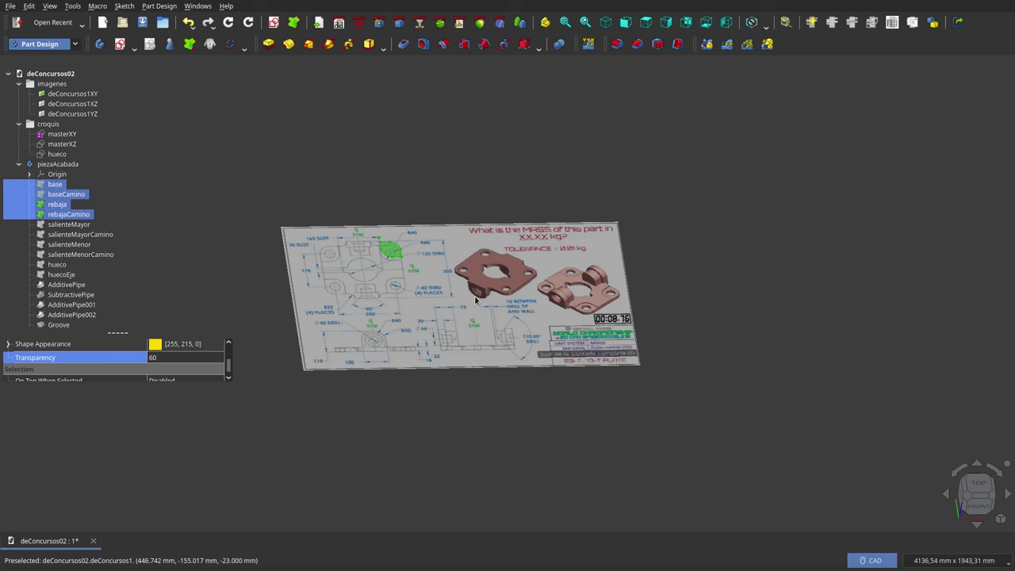
pyautogui.moveTo(475, 300); pyautogui.dragTo(477, 321, button='middle')
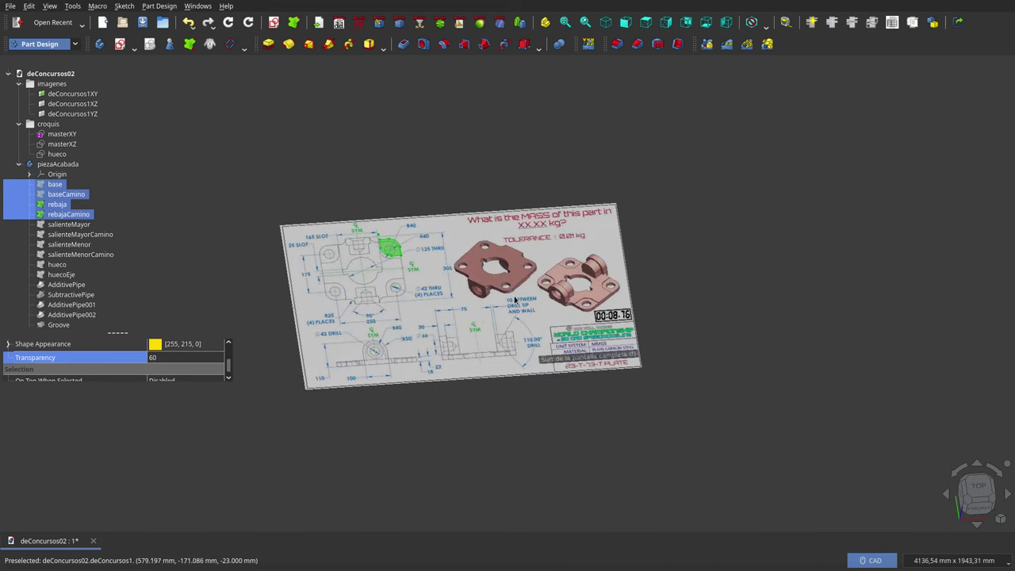
pyautogui.scroll(3, 514, 296)
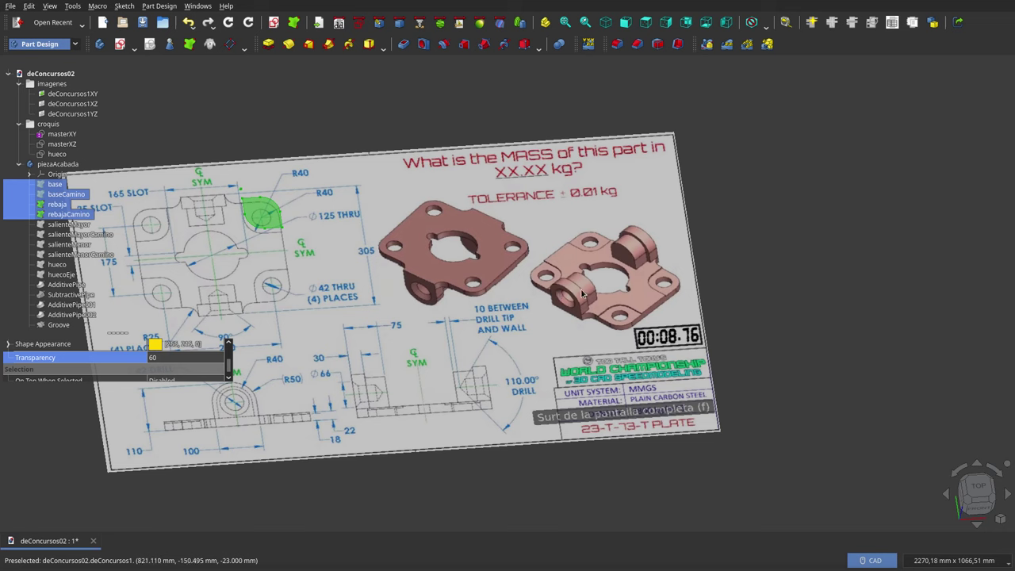
# Hide rebaja and show salienteMayor by toggling rebaja through salienteMayorCamino, zooming to check it.
pyautogui.click(53, 207)
pyautogui.keyDown('shift'); pyautogui.click(57, 233); pyautogui.keyUp('shift')
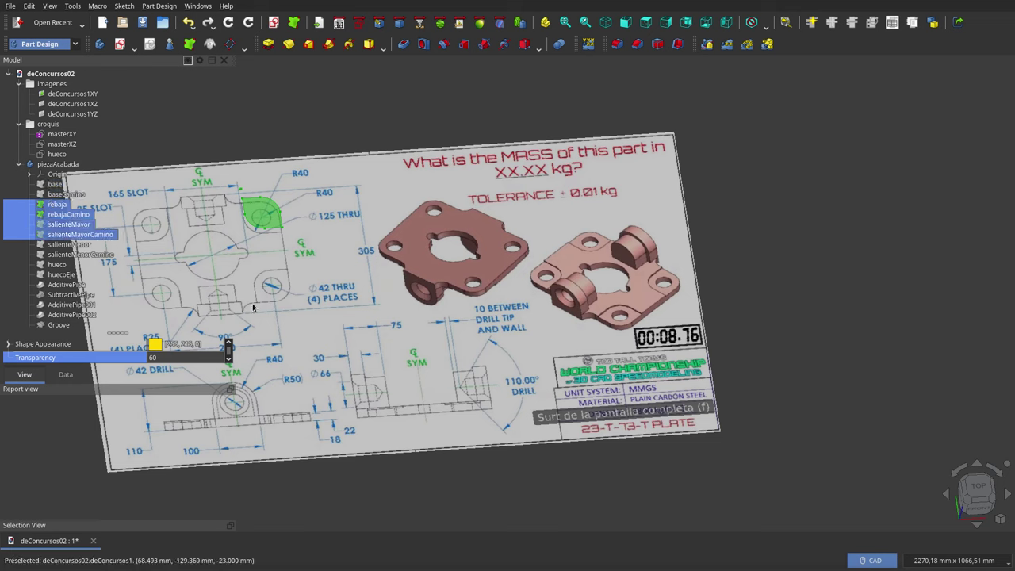
pyautogui.press('space')
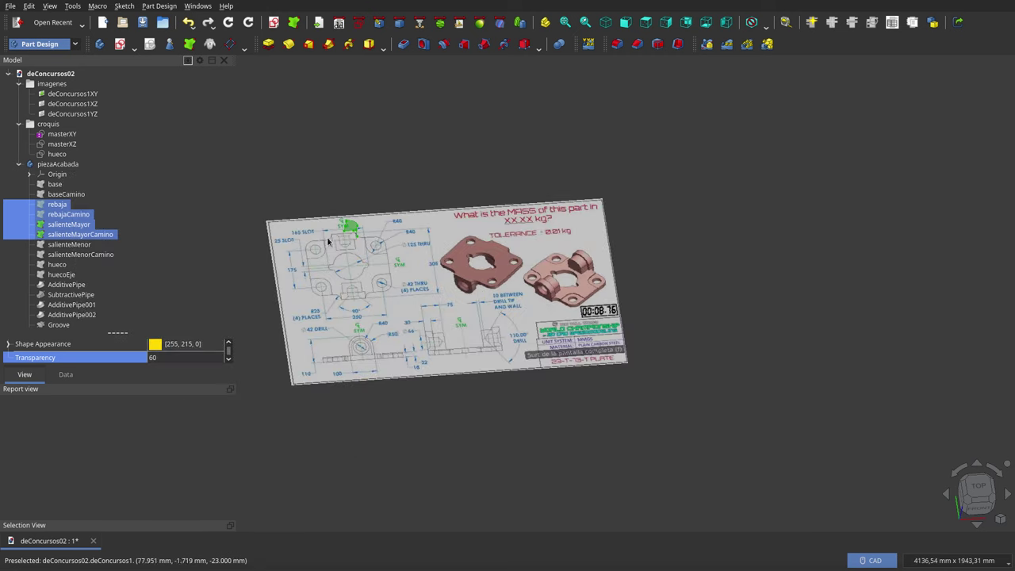
pyautogui.moveTo(514, 283)
pyautogui.mouseDown(button='middle')
pyautogui.moveTo(341, 234)
pyautogui.moveTo(314, 131)
pyautogui.mouseUp(button='middle')
pyautogui.scroll(5, 341, 233)
pyautogui.scroll(-3, 340, 233)
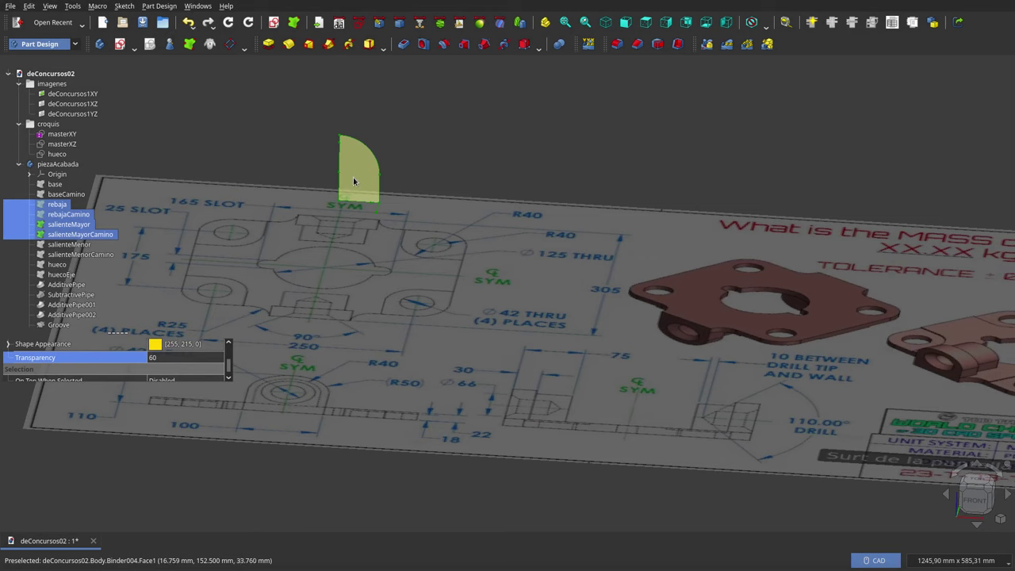
pyautogui.scroll(-2, 356, 178)
pyautogui.scroll(-2, 355, 177)
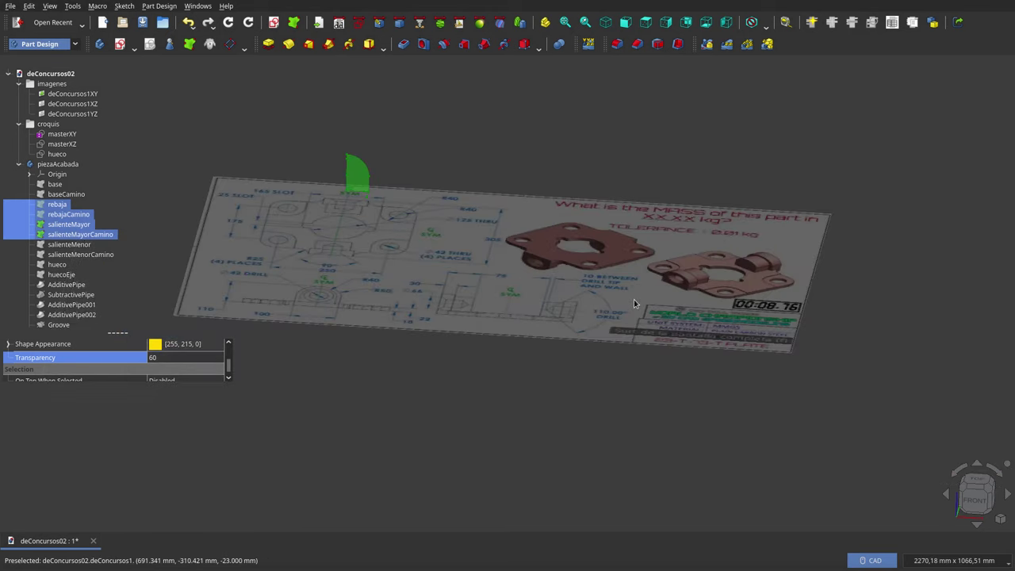
pyautogui.scroll(3, 688, 287)
pyautogui.scroll(2, 690, 285)
pyautogui.scroll(-1, 675, 280)
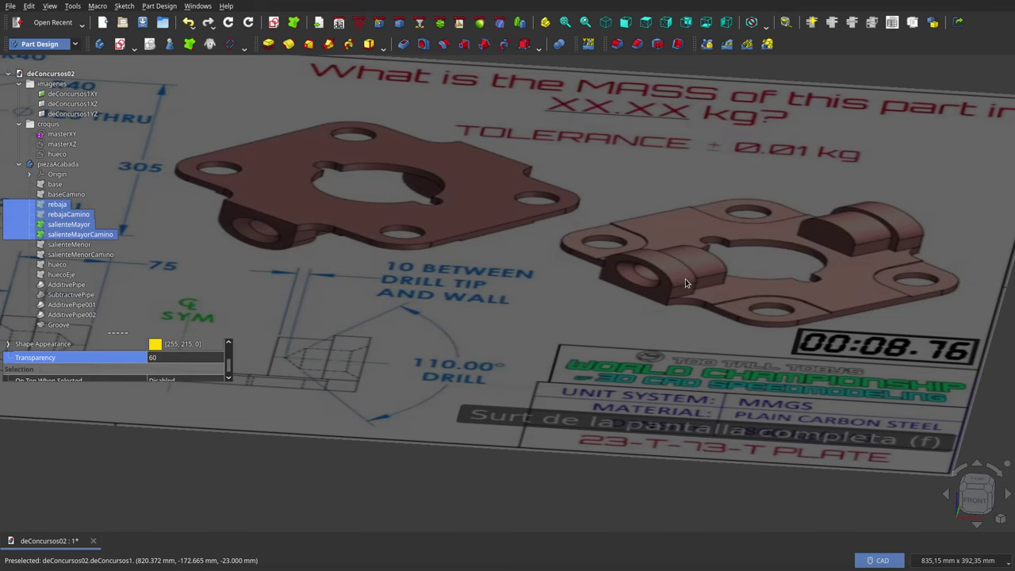
pyautogui.scroll(-3, 683, 283)
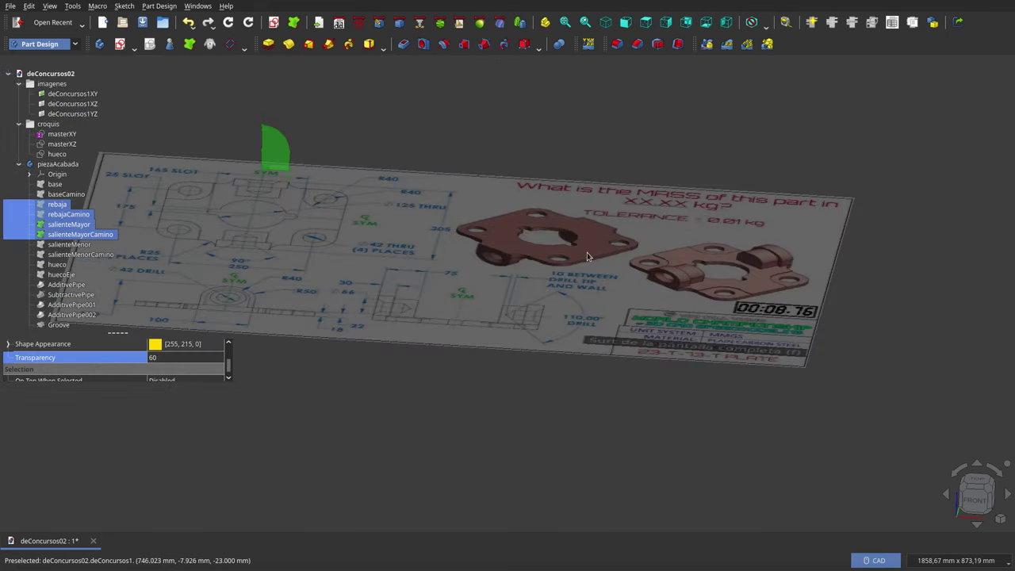
pyautogui.scroll(1, 678, 278)
pyautogui.scroll(2, 666, 277)
pyautogui.scroll(1, 650, 276)
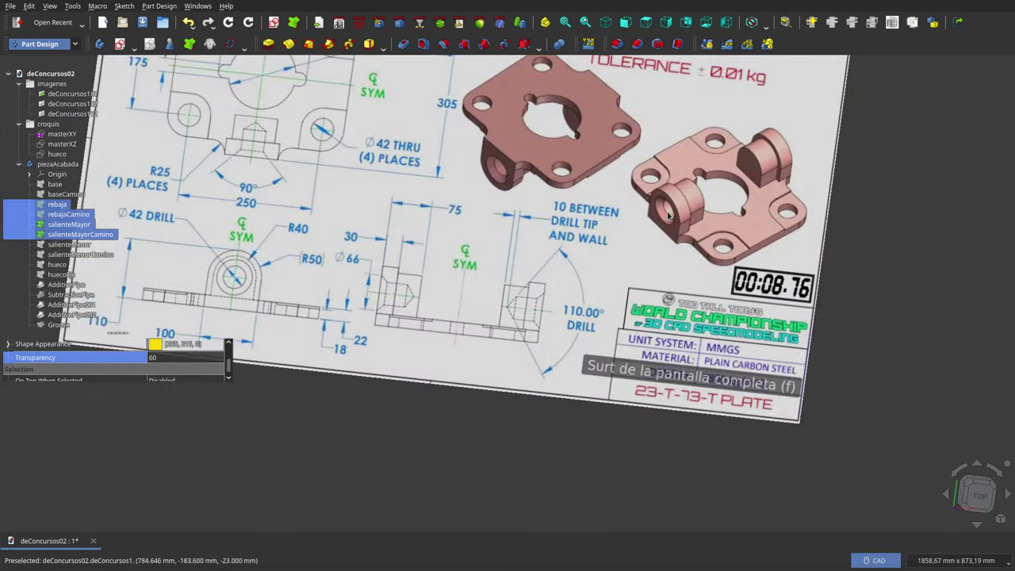
pyautogui.scroll(-2, 684, 203)
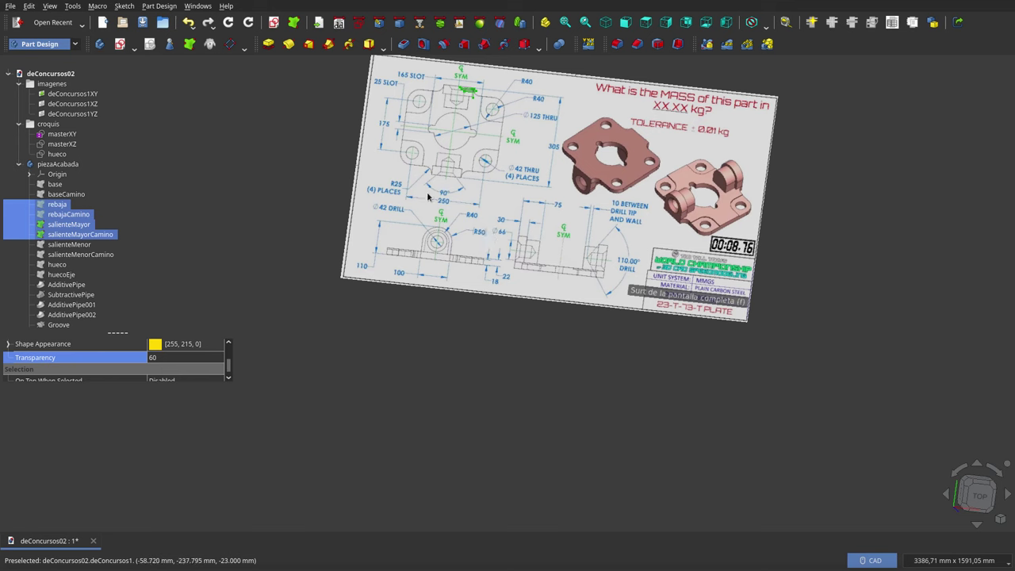
pyautogui.moveTo(69, 244)
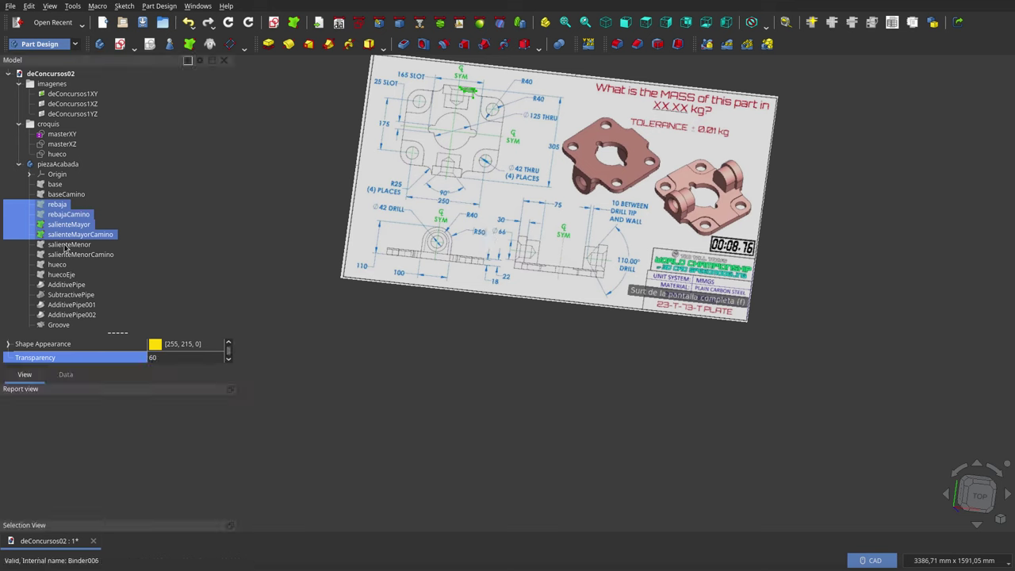
# Select salienteMayor through salienteMenorCamino and tilt the view to check shape heights.
pyautogui.click(71, 226)
pyautogui.keyDown('shift'); pyautogui.click(71, 255); pyautogui.keyUp('shift')
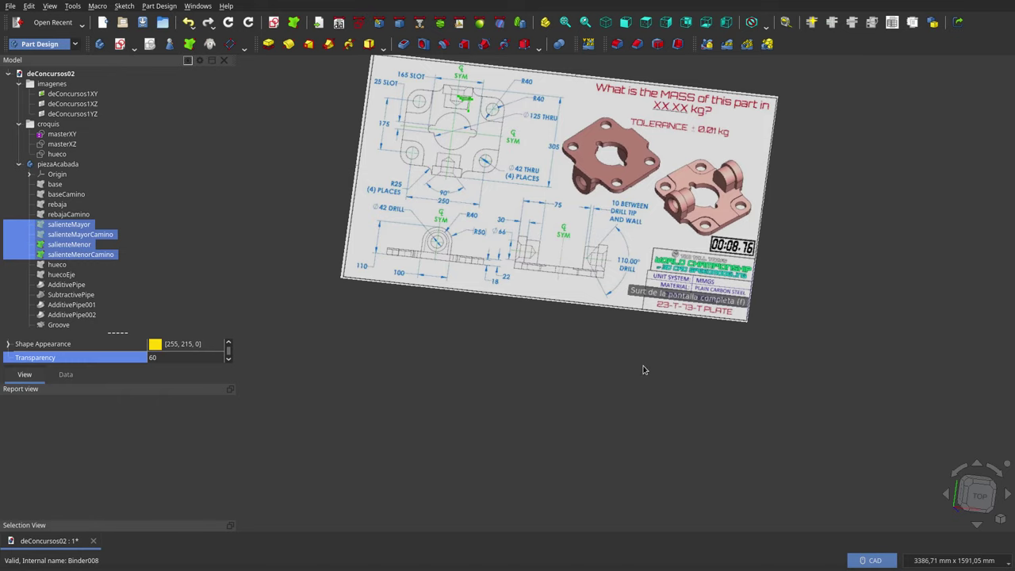
pyautogui.scroll(3, 465, 127)
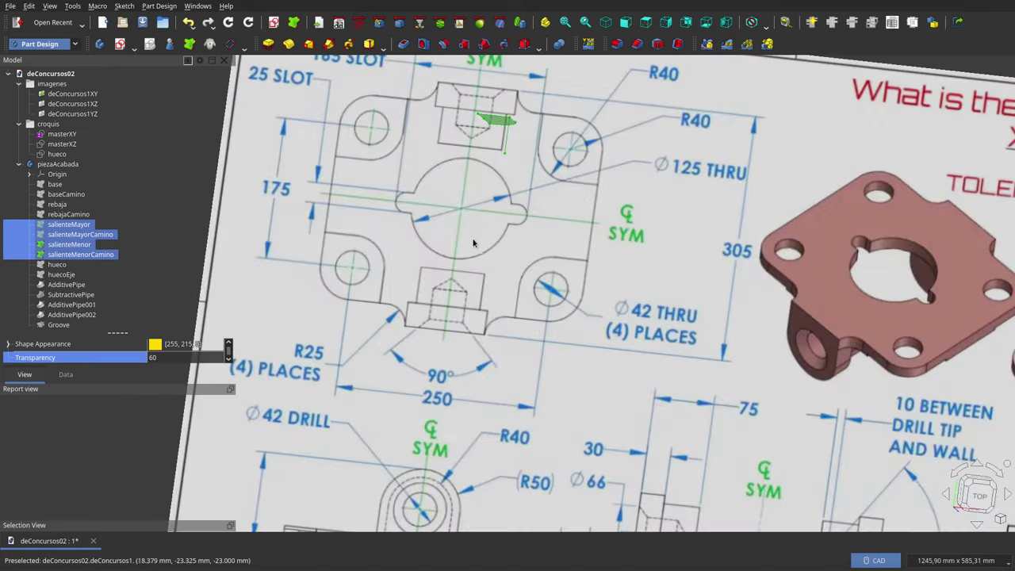
pyautogui.moveTo(464, 127); pyautogui.dragTo(465, 143, button='middle')
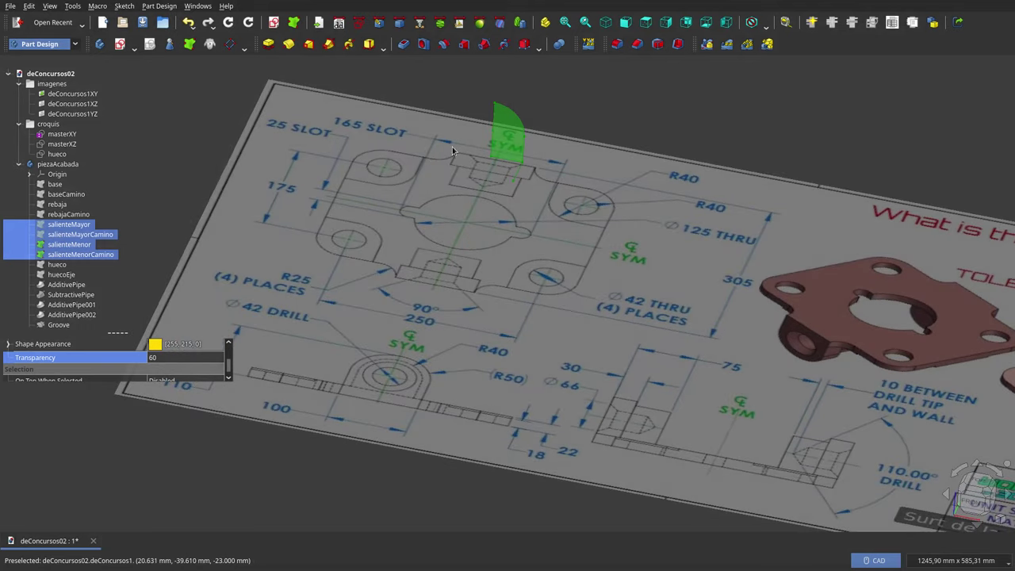
# Pick the masterXY and masterXZ sketches and orbit to compare them with the drawing.
pyautogui.click(63, 134)
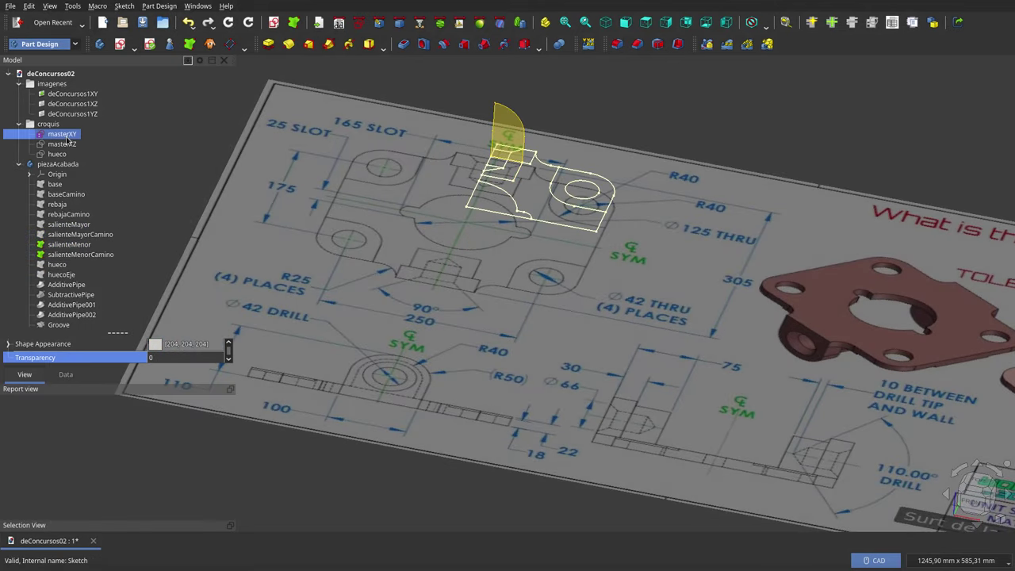
pyautogui.click(62, 143)
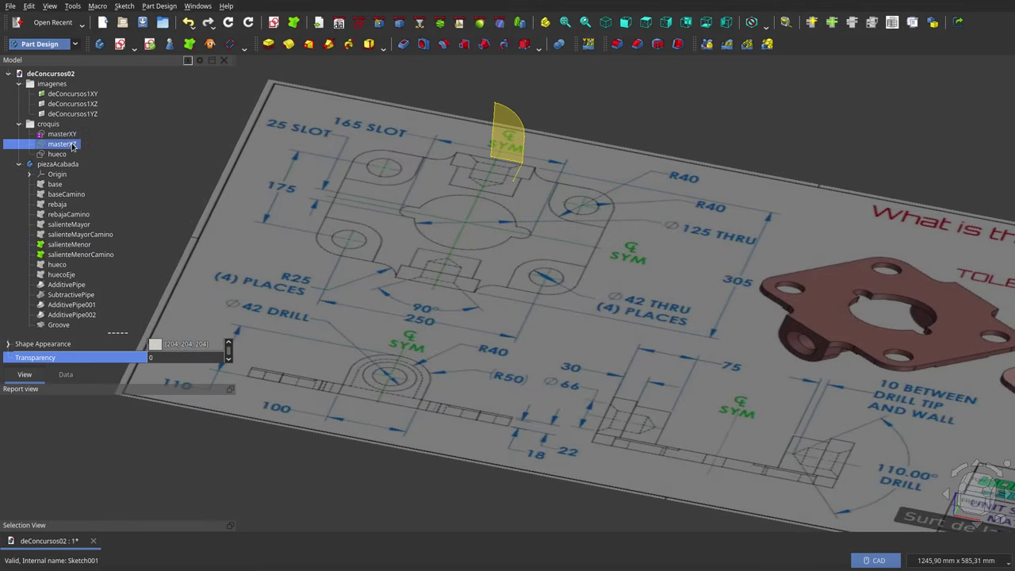
pyautogui.moveTo(547, 184); pyautogui.dragTo(509, 224, button='middle')
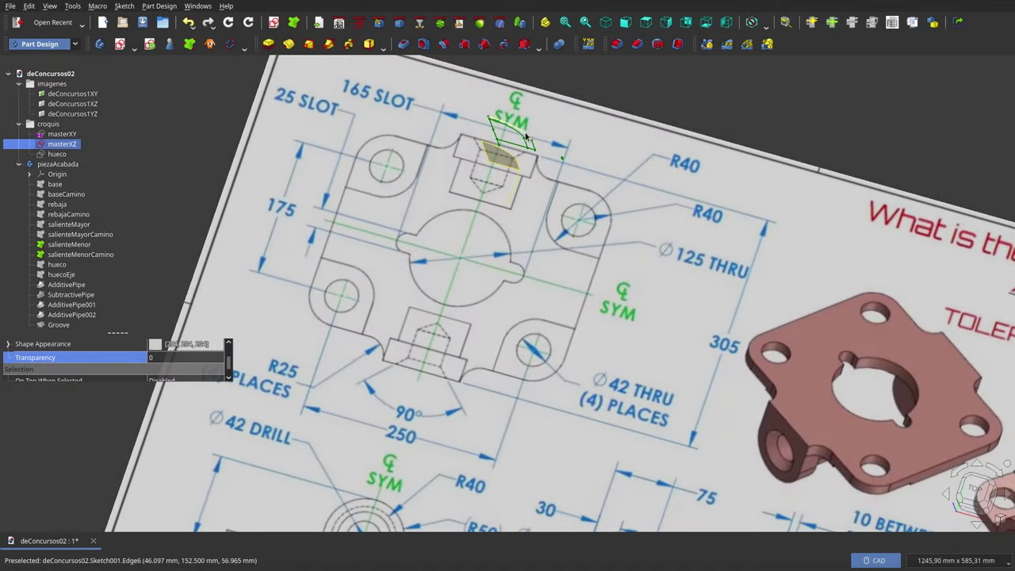
pyautogui.moveTo(508, 177)
pyautogui.mouseDown(button='middle')
pyautogui.moveTo(499, 201)
pyautogui.moveTo(520, 196)
pyautogui.moveTo(539, 171)
pyautogui.mouseUp(button='middle')
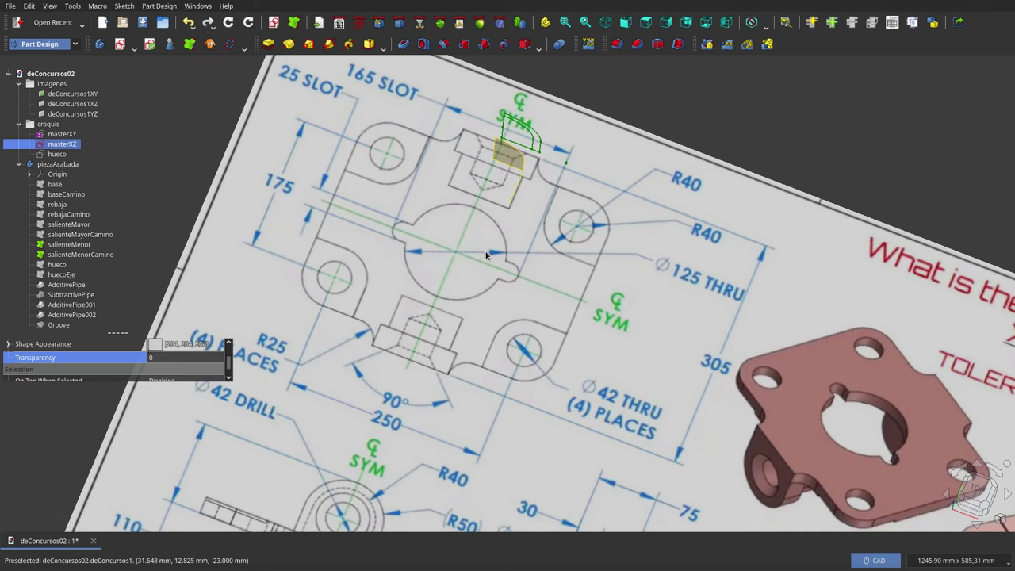
pyautogui.scroll(-3, 486, 255)
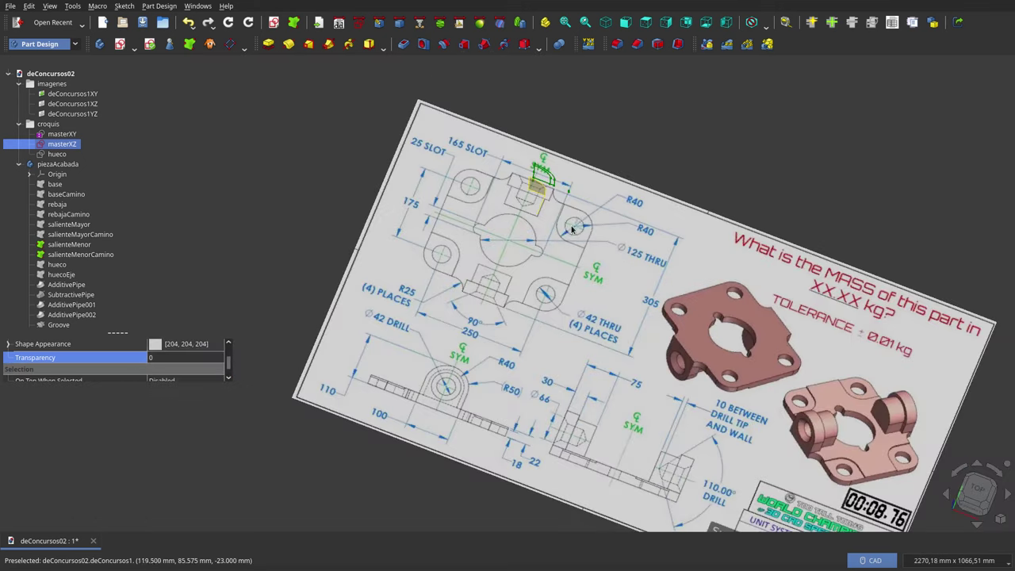
# Select salienteMenor through huecoEje and zoom around the drawing sheet to inspect them.
pyautogui.click(67, 246)
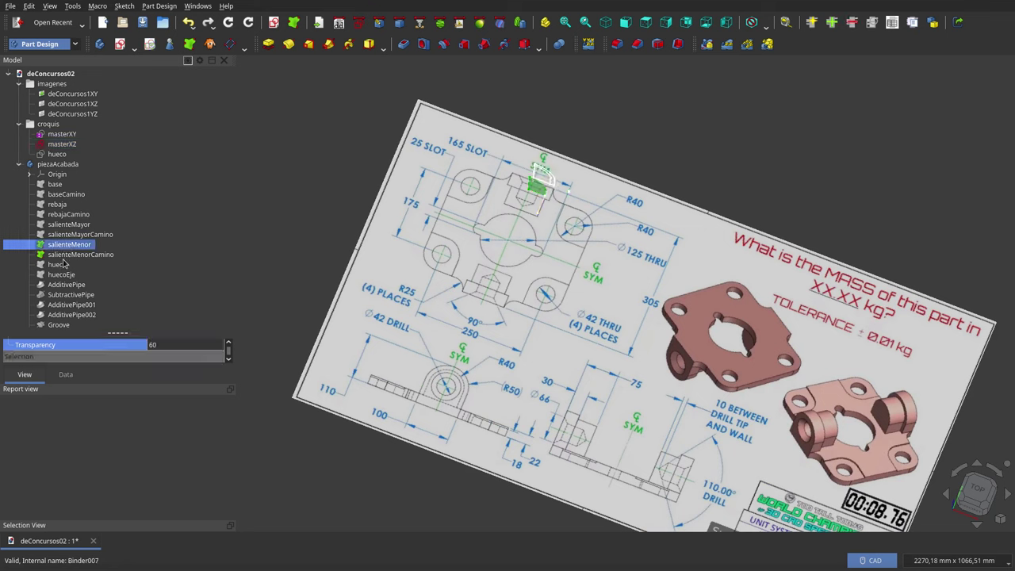
pyautogui.keyDown('shift'); pyautogui.click(61, 275); pyautogui.keyUp('shift')
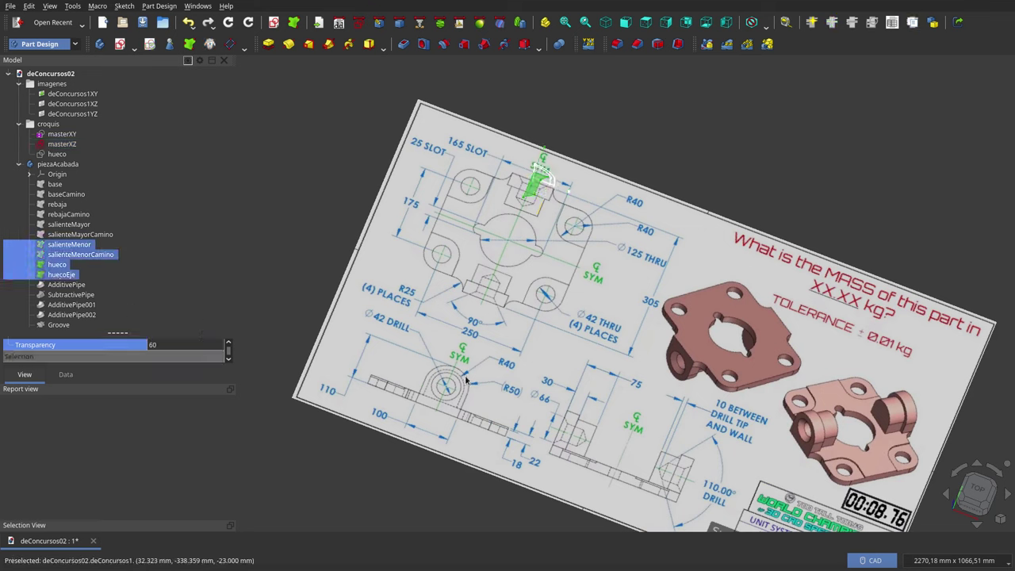
pyautogui.moveTo(532, 228); pyautogui.dragTo(512, 192, button='middle')
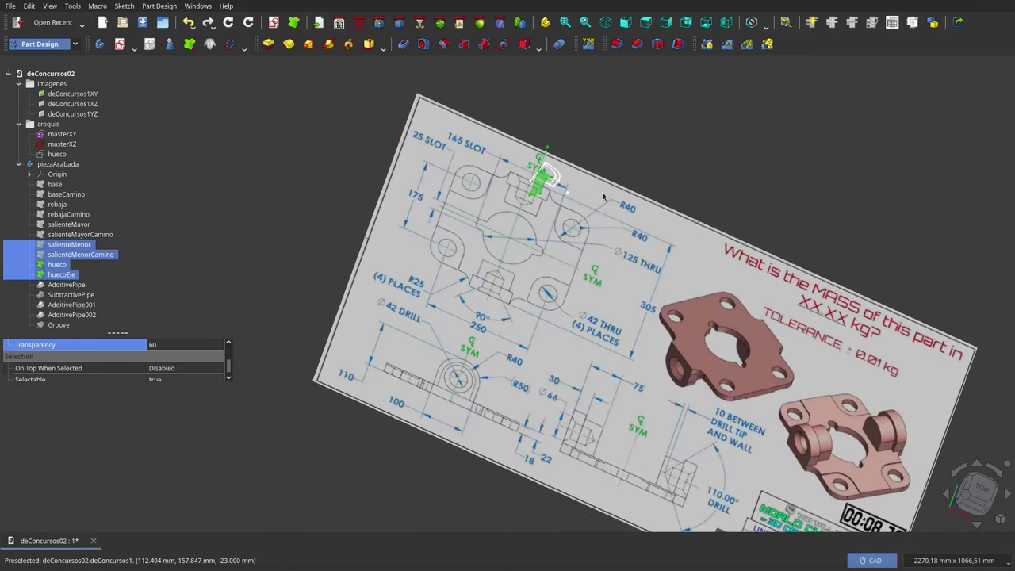
pyautogui.click(515, 186)
pyautogui.scroll(1, 538, 182)
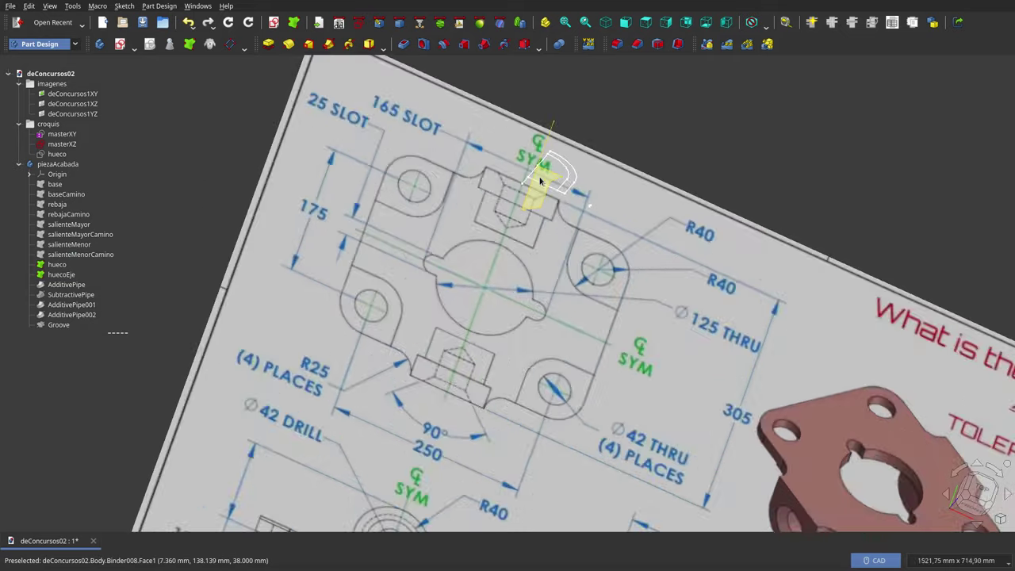
pyautogui.scroll(1, 540, 182)
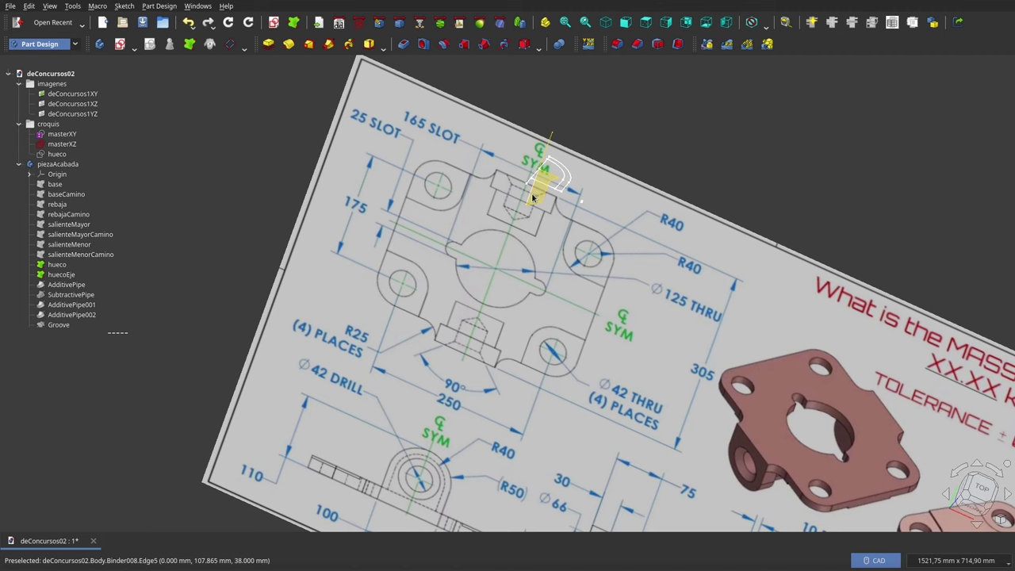
pyautogui.scroll(-3, 535, 194)
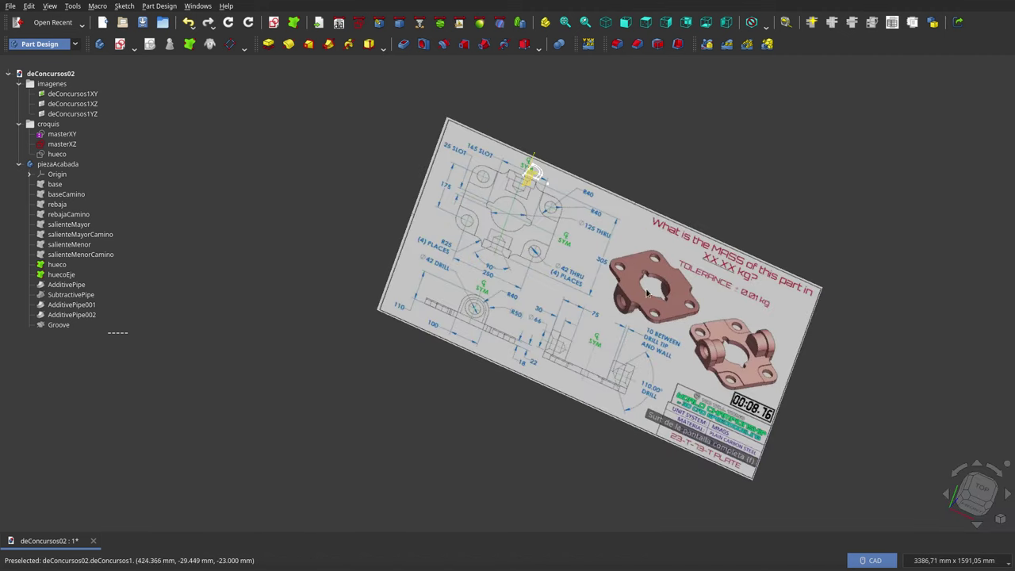
pyautogui.scroll(3, 541, 153)
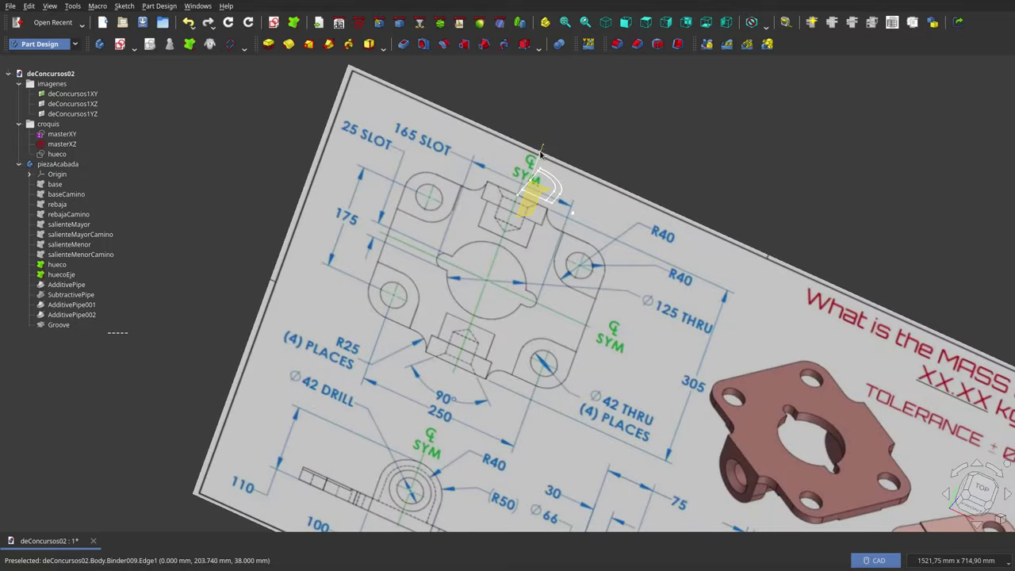
pyautogui.scroll(-3, 539, 159)
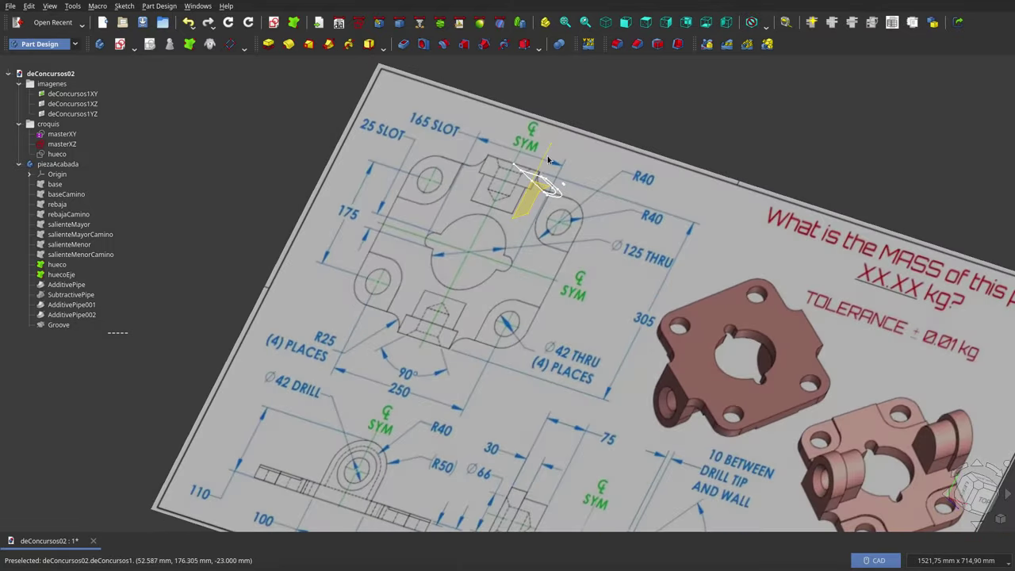
pyautogui.scroll(-3, 540, 158)
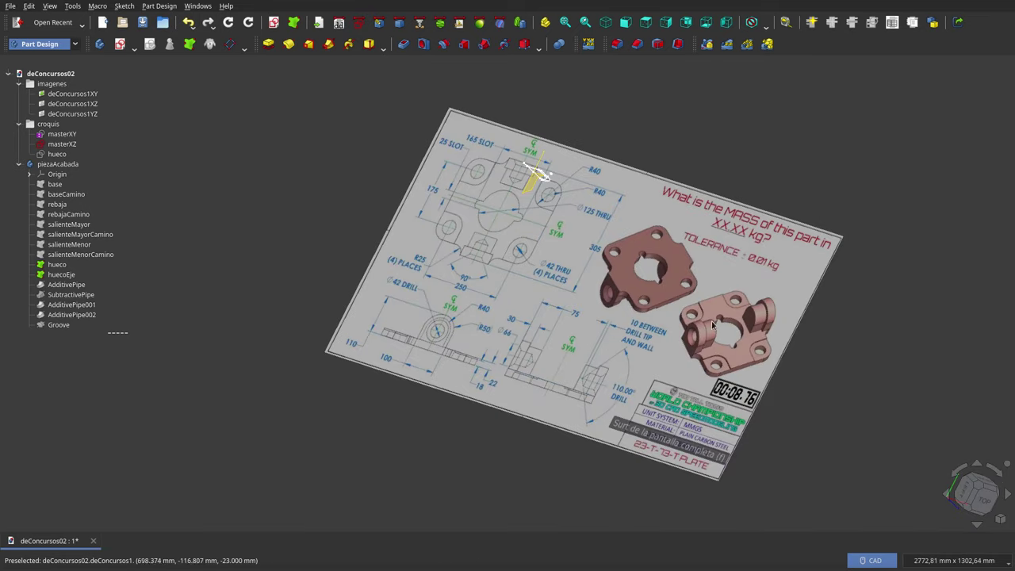
# Hide the hueco and huecoEje binders.
pyautogui.click(64, 267)
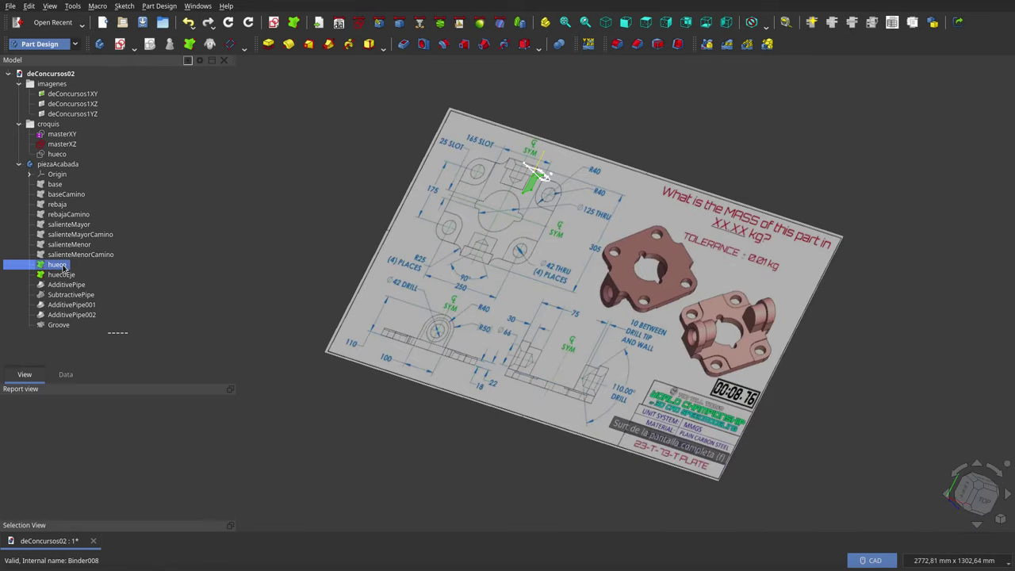
pyautogui.keyDown('ctrl'); pyautogui.click(65, 275); pyautogui.keyUp('ctrl')
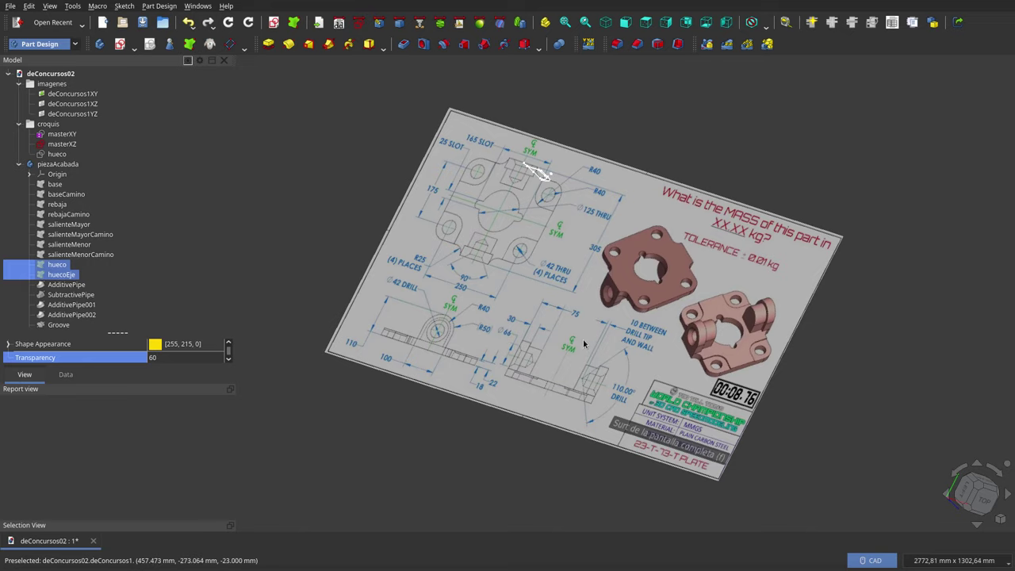
pyautogui.moveTo(584, 343)
pyautogui.mouseDown(button='middle')
pyautogui.moveTo(539, 227)
pyautogui.moveTo(295, 220)
pyautogui.mouseUp(button='middle')
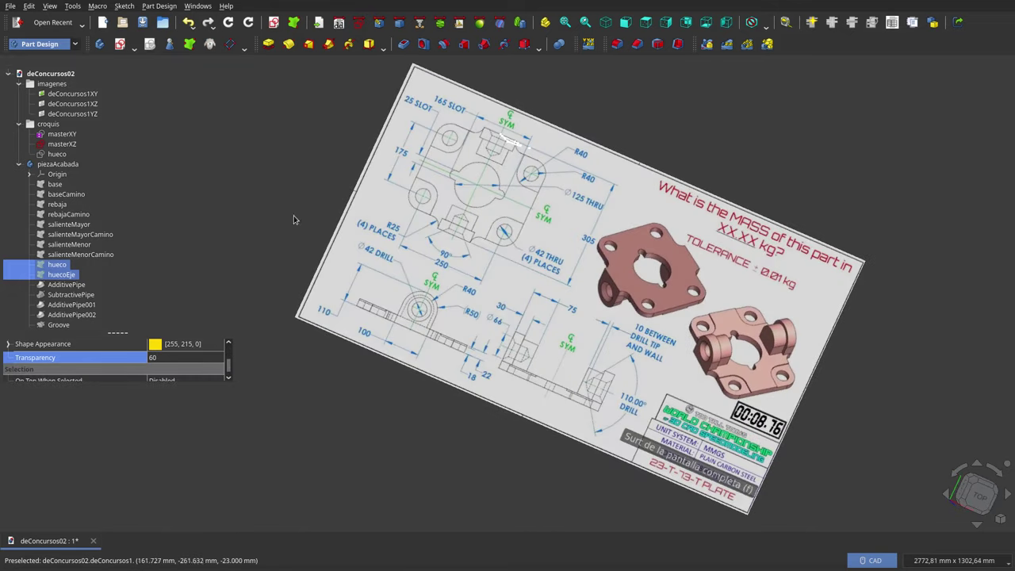
# Hide the masterXZ sketch and orbit to an untilted view of the drawing sheet.
pyautogui.click(67, 144)
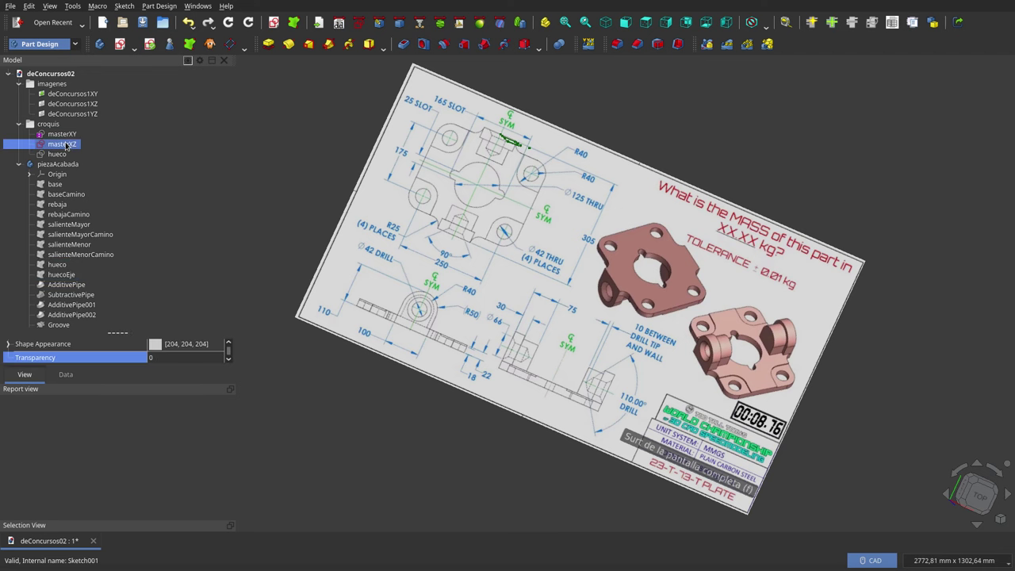
pyautogui.scroll(-3, 593, 319)
pyautogui.moveTo(593, 319)
pyautogui.mouseDown(button='middle')
pyautogui.moveTo(575, 188)
pyautogui.moveTo(548, 213)
pyautogui.mouseUp(button='middle')
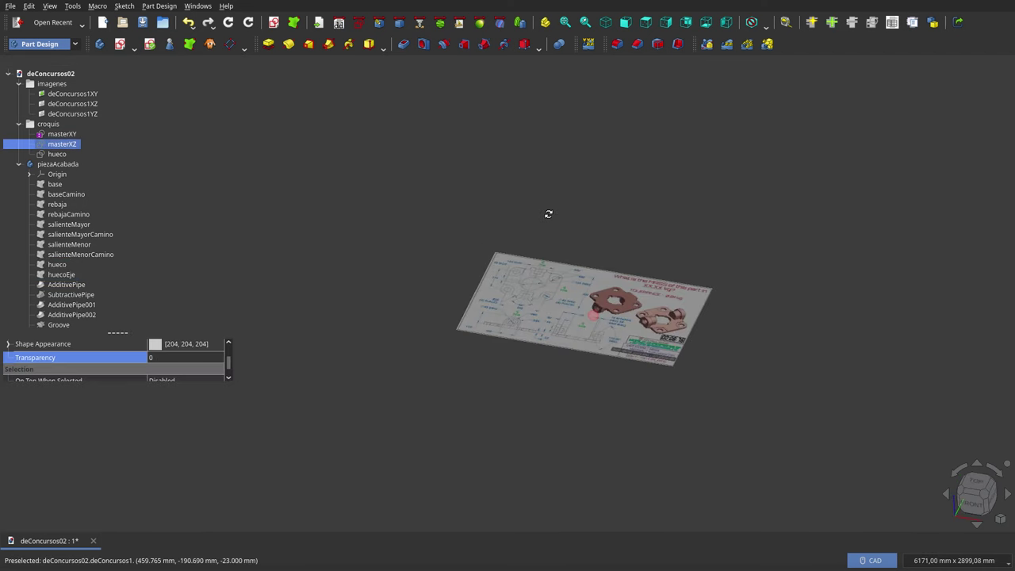
pyautogui.moveTo(564, 389)
pyautogui.mouseDown(button='middle')
pyautogui.moveTo(552, 405)
pyautogui.moveTo(614, 451)
pyautogui.mouseUp(button='middle')
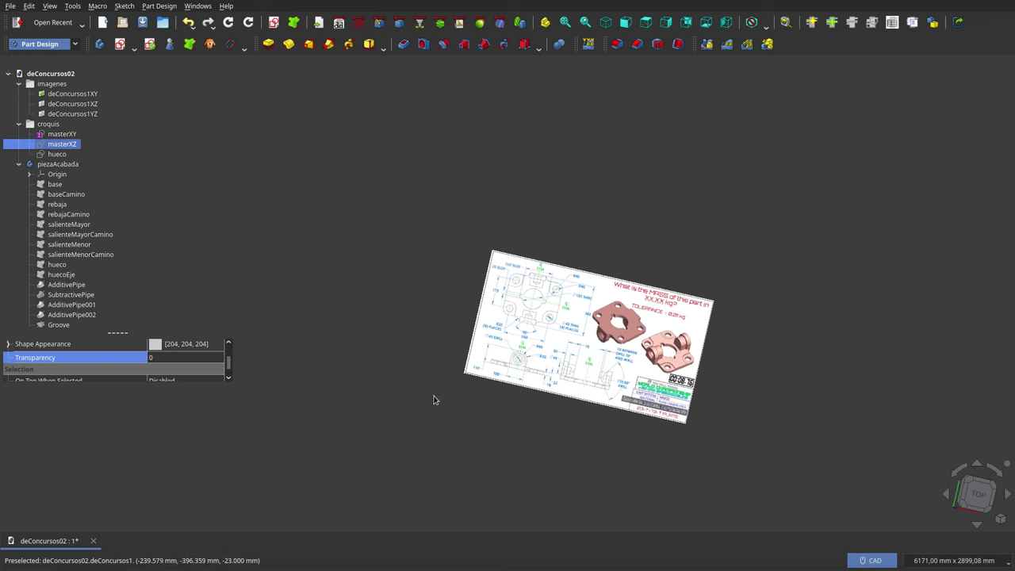
pyautogui.moveTo(527, 394)
pyautogui.mouseDown(button='middle')
pyautogui.moveTo(600, 381)
pyautogui.moveTo(590, 372)
pyautogui.mouseUp(button='middle')
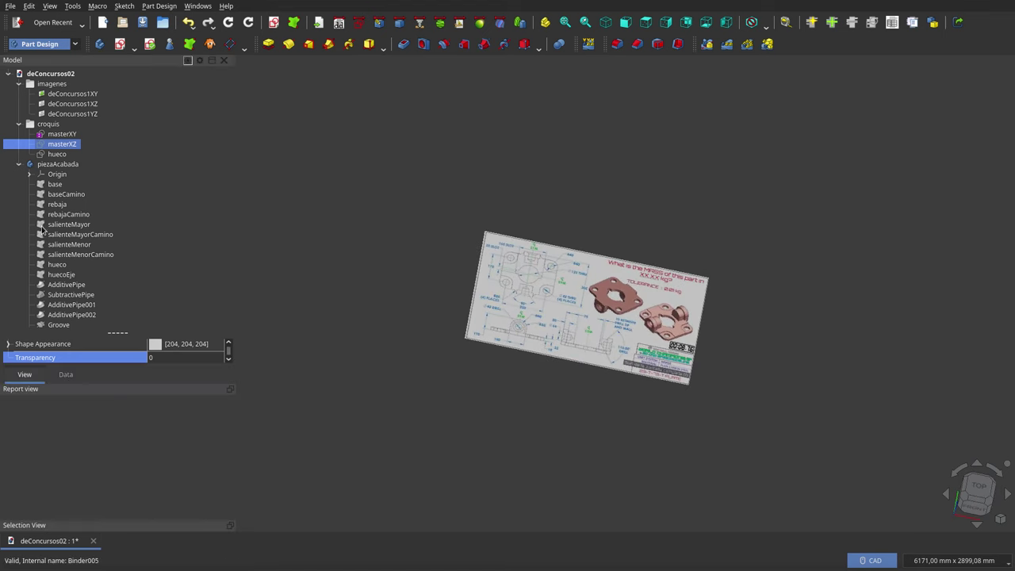
# Show the AdditivePipe solid and orbit to inspect it from another angle.
pyautogui.click(68, 287)
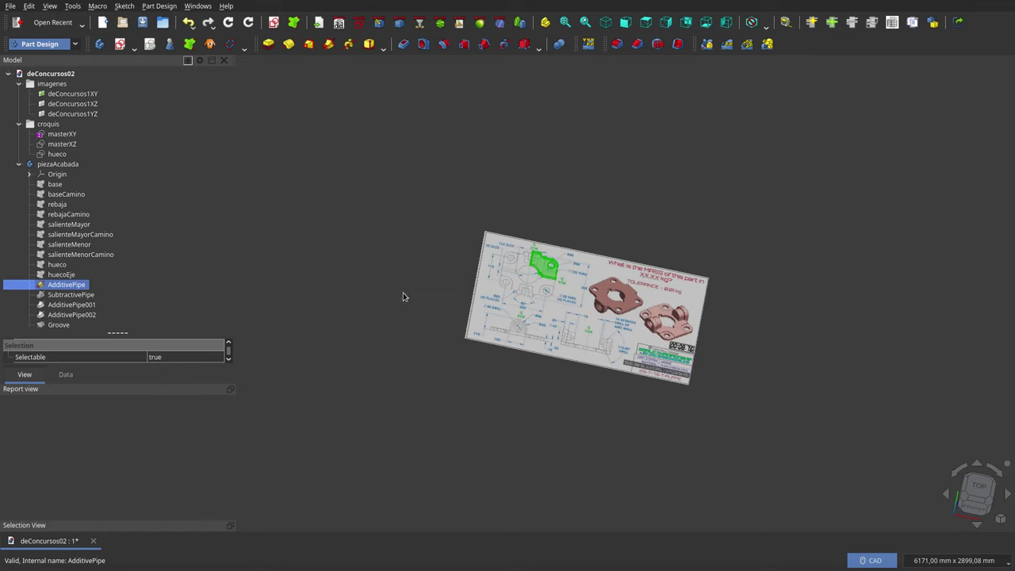
pyautogui.scroll(5, 539, 290)
pyautogui.moveTo(539, 290); pyautogui.dragTo(602, 298, button='middle')
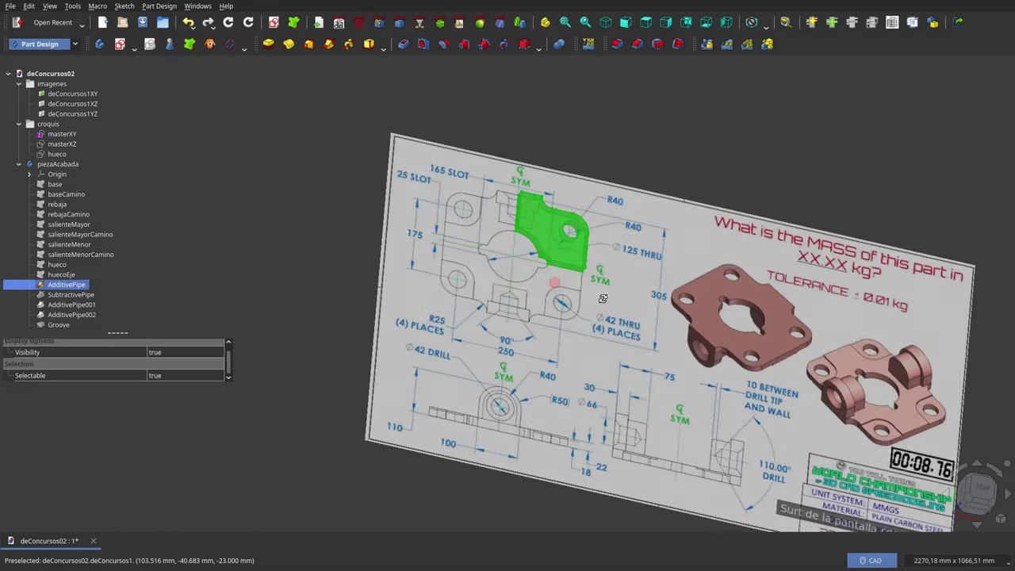
pyautogui.scroll(4, 567, 251)
pyautogui.click(589, 228)
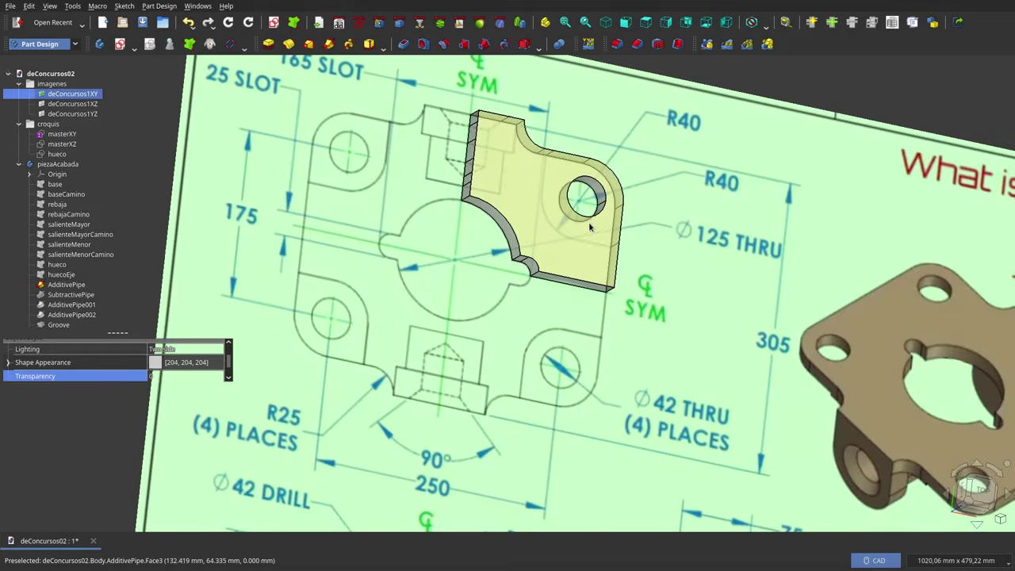
pyautogui.moveTo(589, 228); pyautogui.dragTo(487, 191, button='middle')
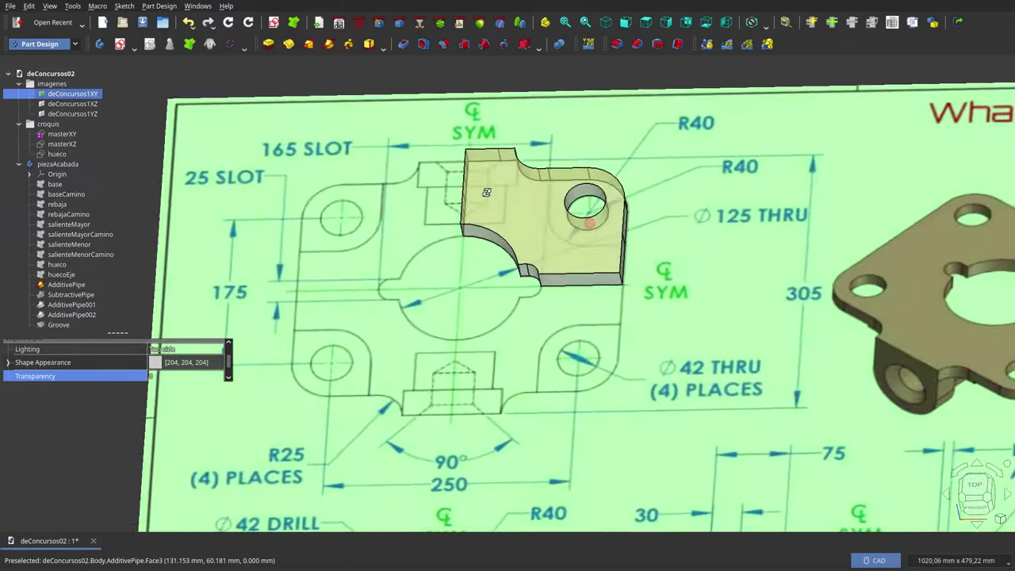
pyautogui.scroll(-5, 582, 238)
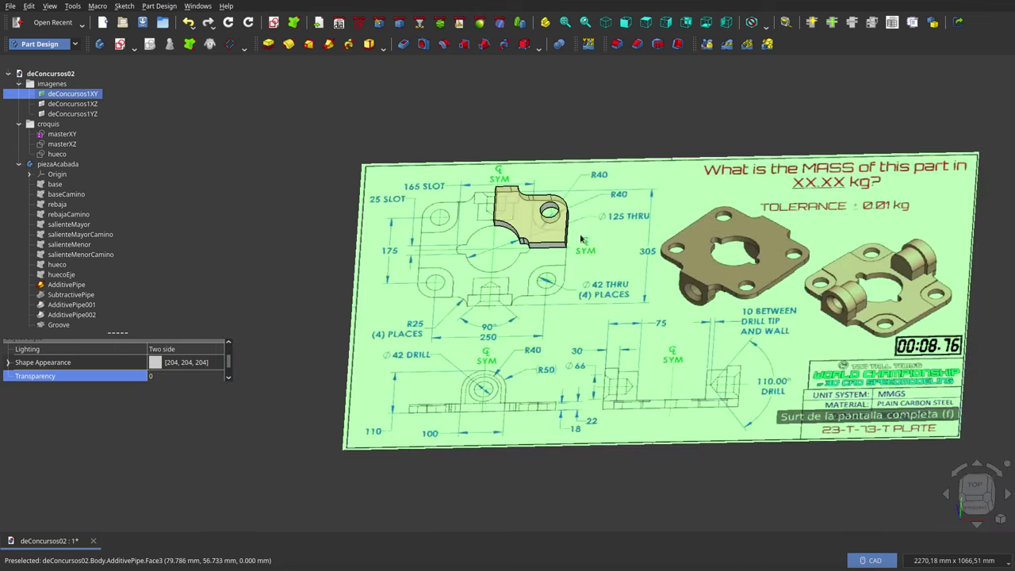
# Make the SubtractivePipe lug with its bored hole visible and inspect it obliquely.
pyautogui.click(77, 296)
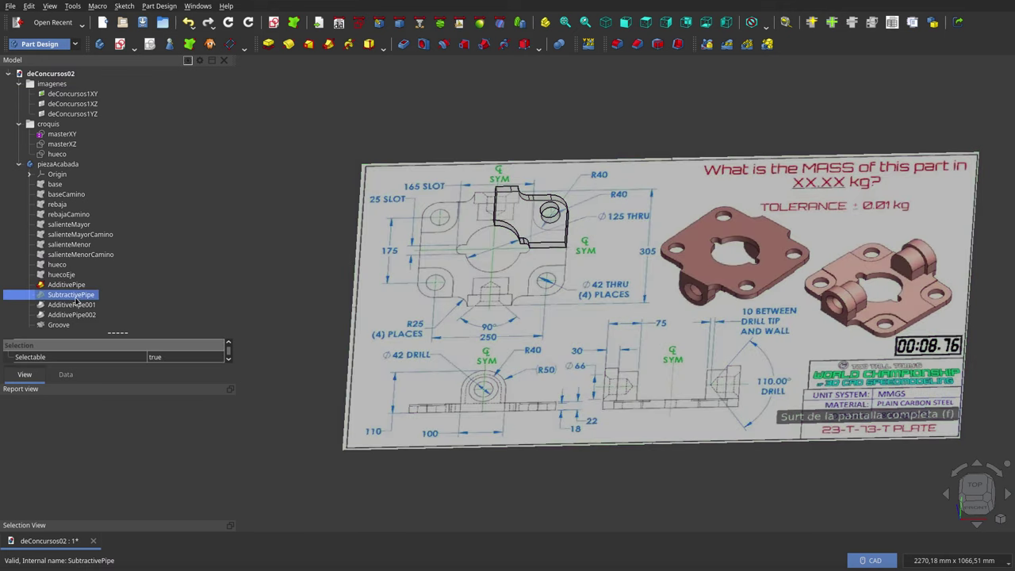
pyautogui.press('space')
pyautogui.click(489, 154)
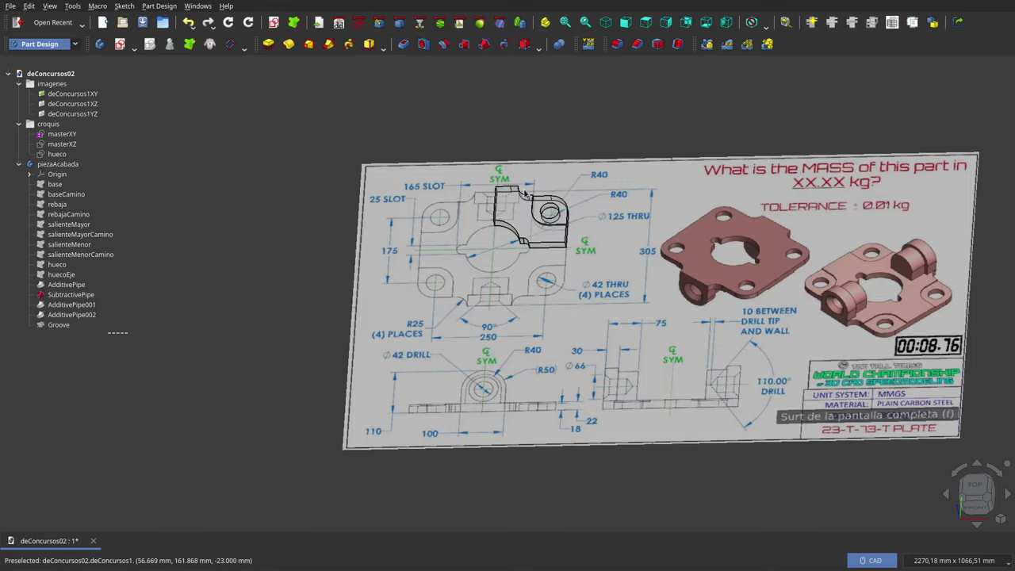
pyautogui.moveTo(523, 193); pyautogui.dragTo(389, 220, button='middle')
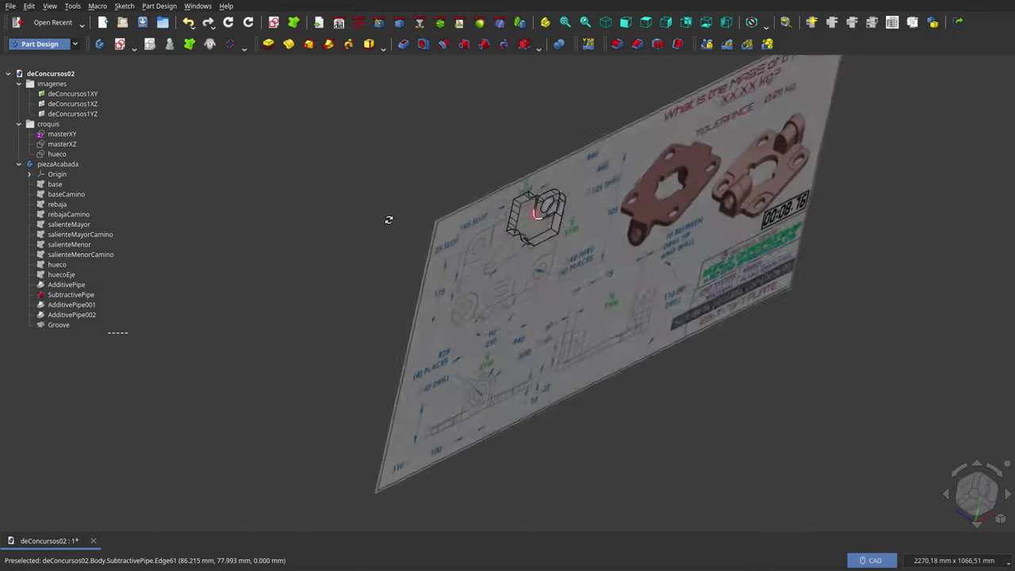
pyautogui.scroll(3, 555, 221)
pyautogui.scroll(3, 555, 220)
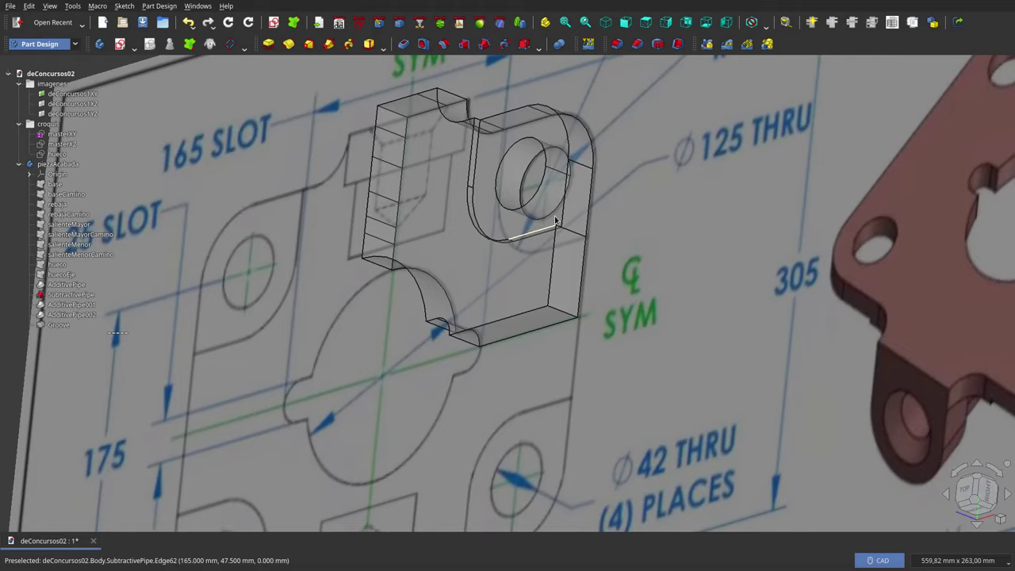
pyautogui.scroll(-3, 556, 221)
pyautogui.scroll(-3, 555, 220)
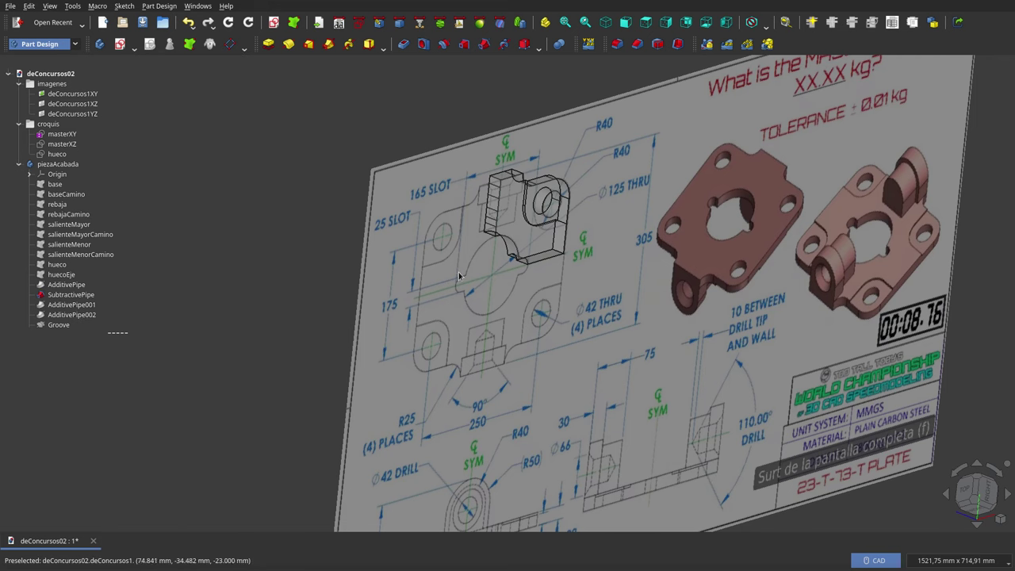
pyautogui.scroll(1, 589, 301)
pyautogui.scroll(1, 589, 300)
pyautogui.scroll(1, 589, 300)
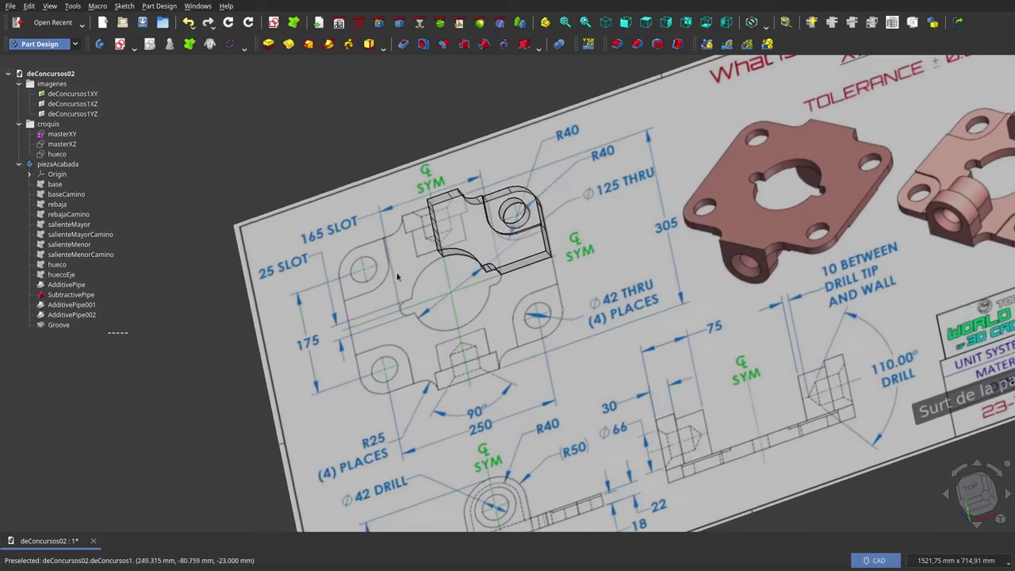
pyautogui.click(82, 309)
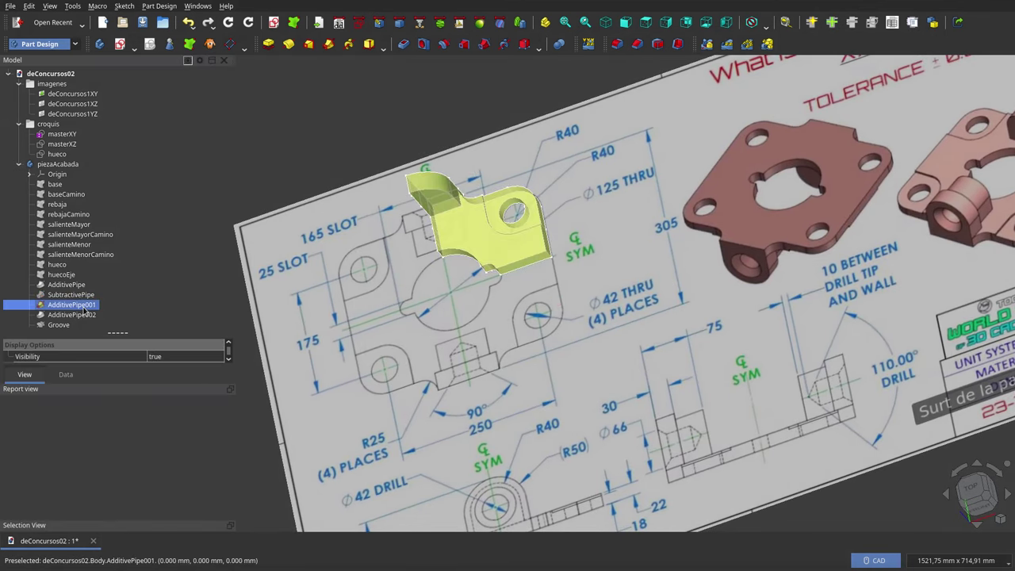
pyautogui.moveTo(430, 296); pyautogui.dragTo(514, 273, button='middle')
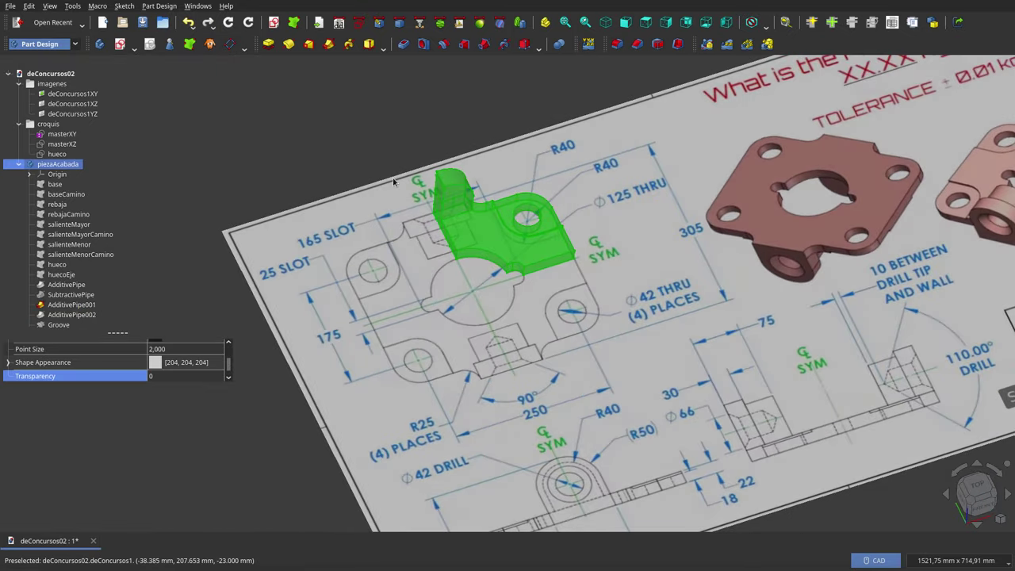
pyautogui.click(400, 198)
pyautogui.scroll(-3, 469, 248)
pyautogui.scroll(1, 704, 243)
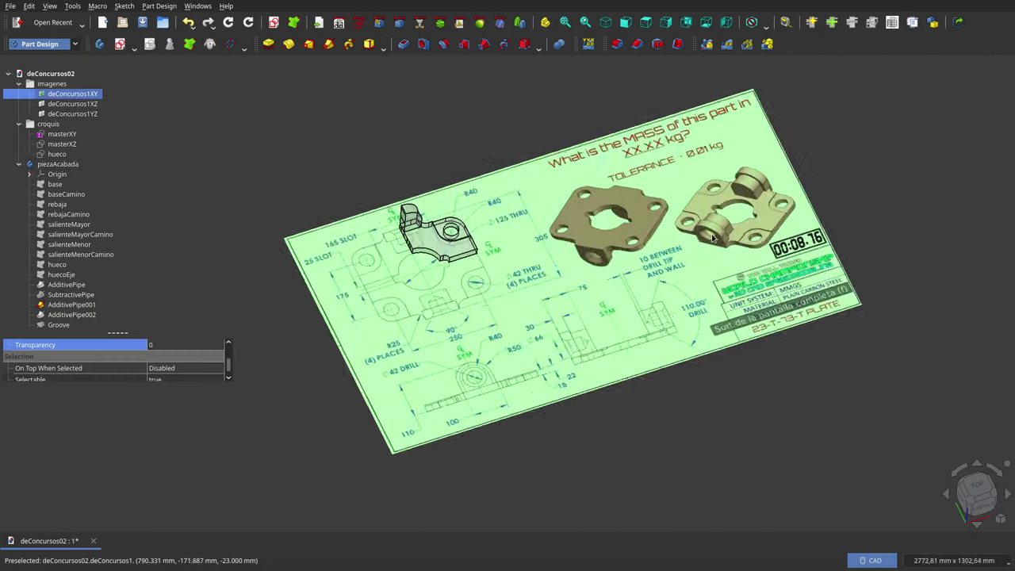
pyautogui.scroll(3, 719, 231)
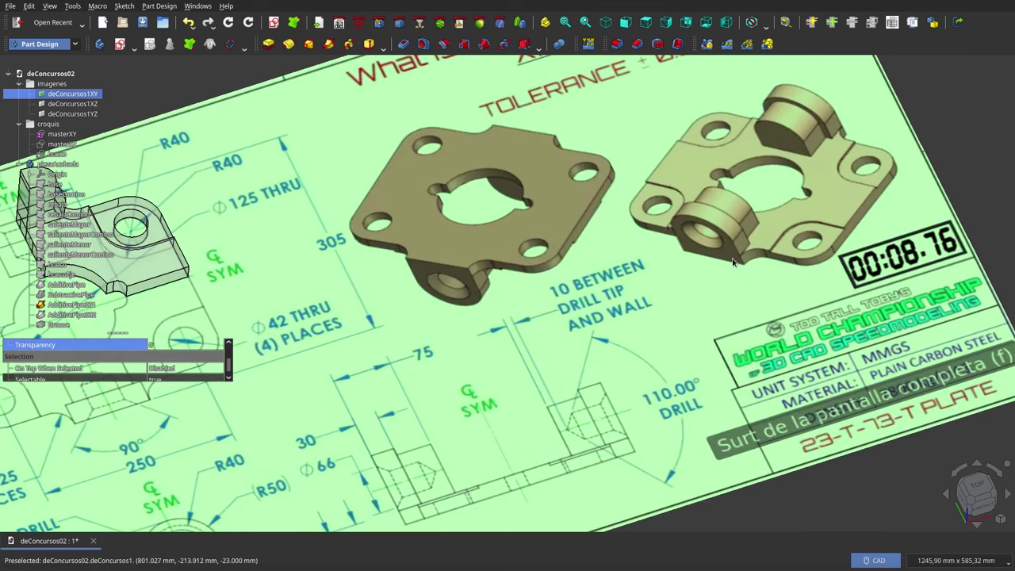
pyautogui.scroll(-5, 733, 262)
pyautogui.click(90, 315)
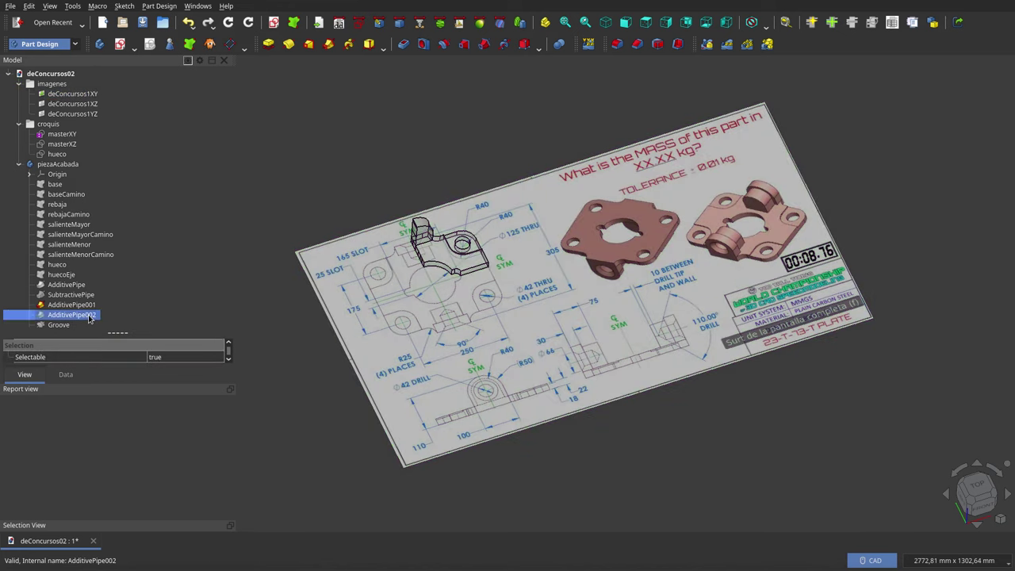
pyautogui.moveTo(502, 317); pyautogui.dragTo(544, 356, button='middle')
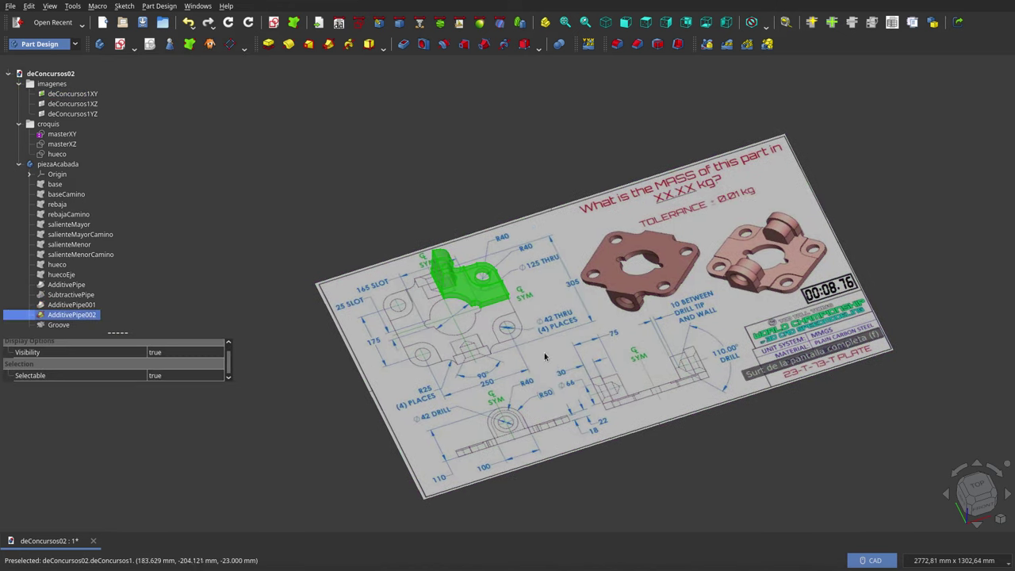
pyautogui.click(555, 282)
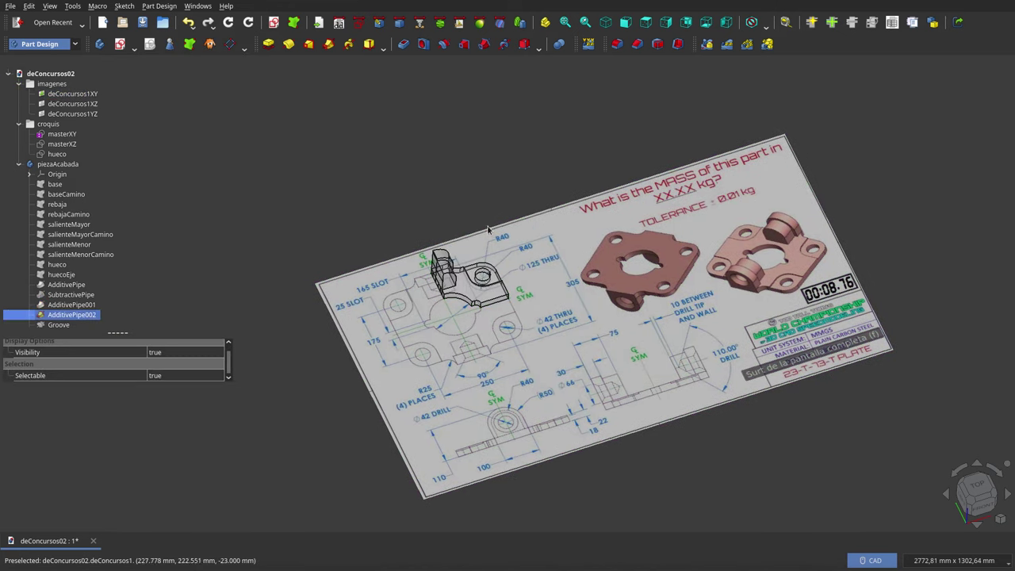
pyautogui.scroll(3, 480, 266)
pyautogui.moveTo(479, 266)
pyautogui.mouseDown(button='middle')
pyautogui.moveTo(632, 334)
pyautogui.moveTo(320, 337)
pyautogui.mouseUp(button='middle')
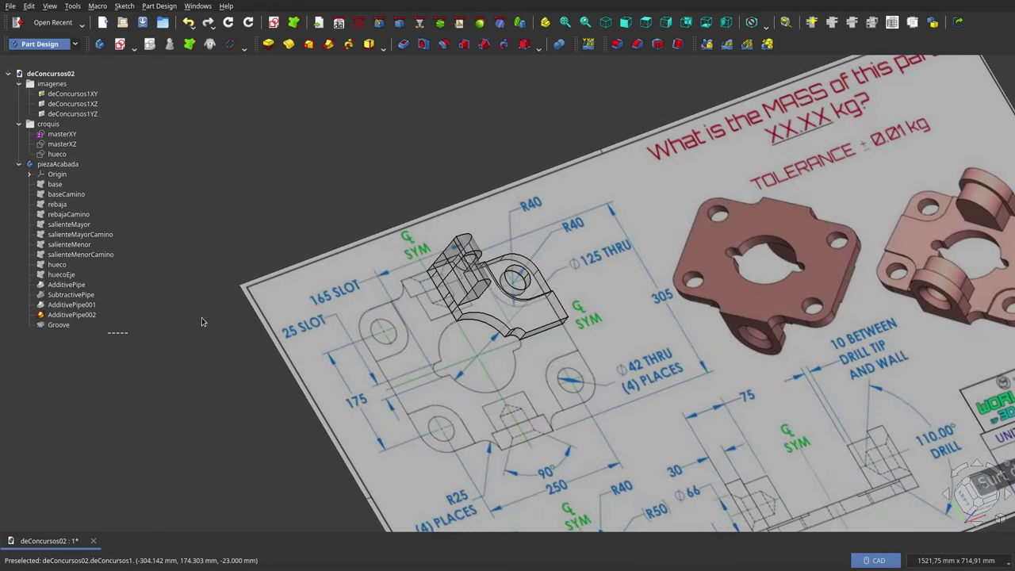
# Show the Groove notch in the lug, inspect it, then select AdditivePipe through Groove.
pyautogui.scroll(-1, 379, 220)
pyautogui.click(53, 325)
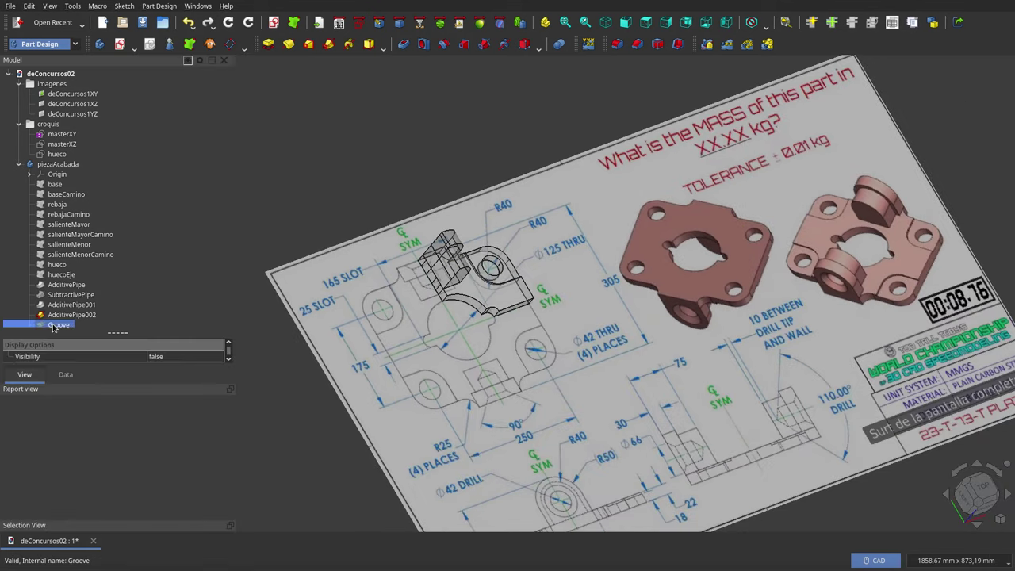
pyautogui.press('space')
pyautogui.click(600, 396)
pyautogui.moveTo(563, 407)
pyautogui.mouseDown()
pyautogui.moveTo(640, 394)
pyautogui.moveTo(436, 311)
pyautogui.moveTo(655, 356)
pyautogui.moveTo(645, 335)
pyautogui.moveTo(557, 303)
pyautogui.moveTo(334, 323)
pyautogui.moveTo(302, 309)
pyautogui.mouseUp()
pyautogui.scroll(3, 435, 311)
pyautogui.scroll(2, 442, 320)
pyautogui.scroll(-3, 301, 309)
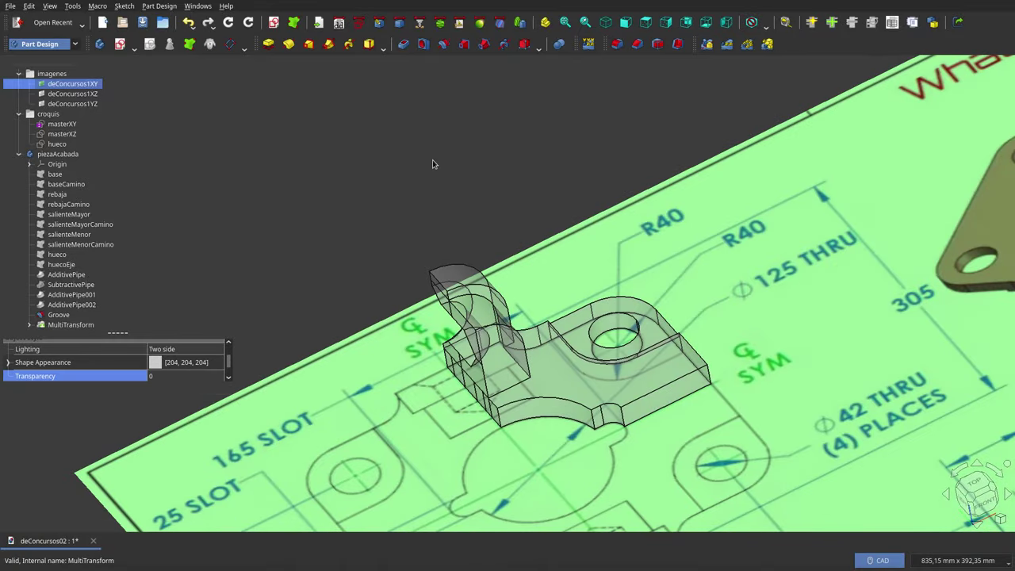
pyautogui.scroll(-3, 430, 164)
pyautogui.moveTo(449, 230); pyautogui.dragTo(623, 248, button='middle')
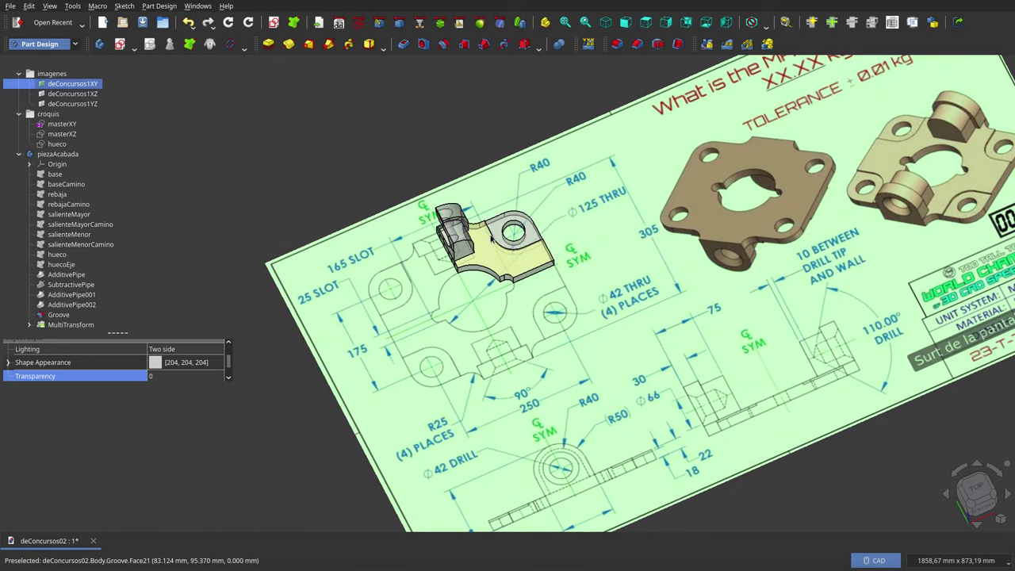
pyautogui.click(64, 276)
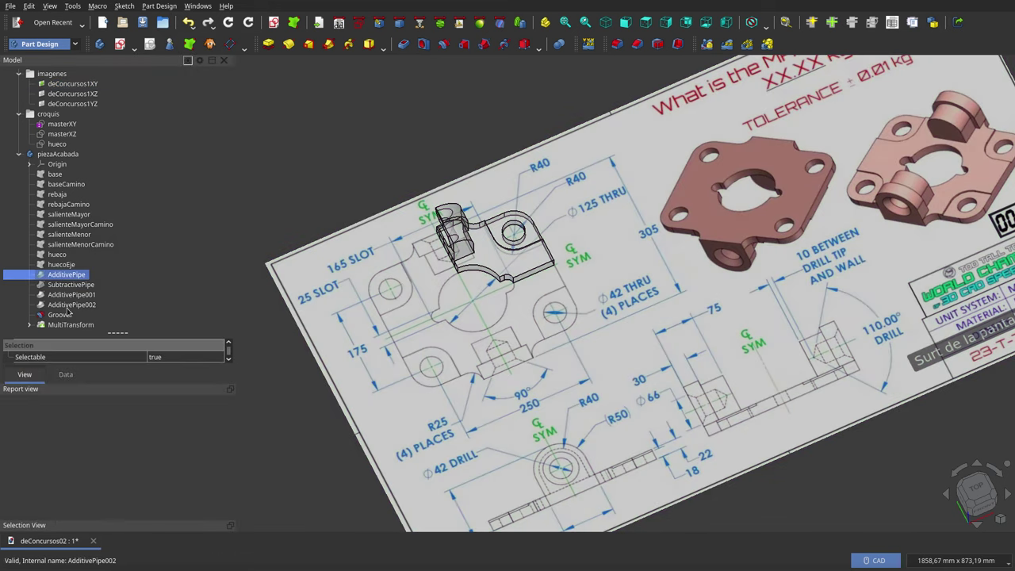
pyautogui.keyDown('shift'); pyautogui.click(69, 314); pyautogui.keyUp('shift')
# Display the MultiTransform plate with both lugs and four corner holes, orbiting to inspect it.
pyautogui.click(153, 310)
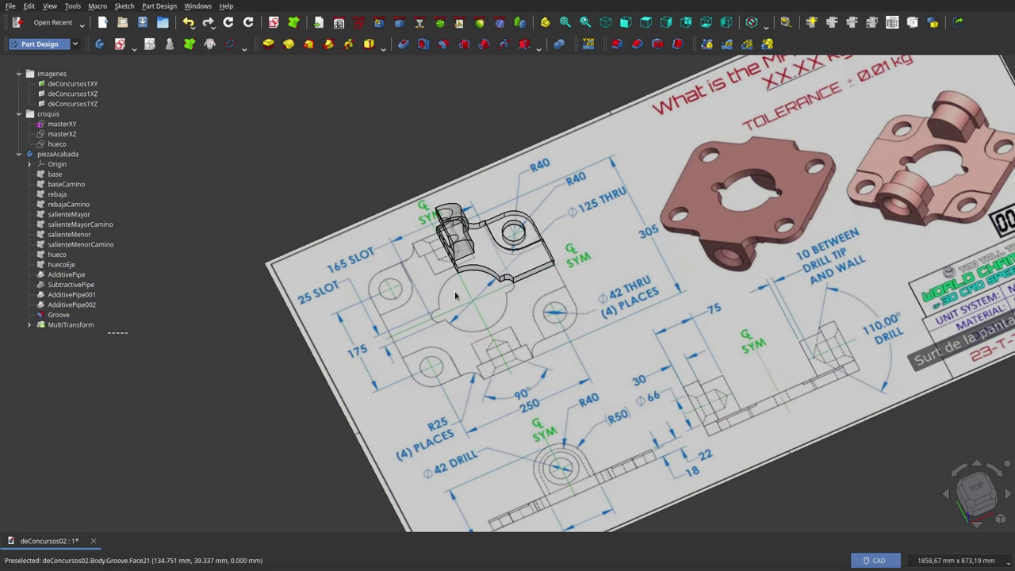
pyautogui.scroll(-2, 458, 296)
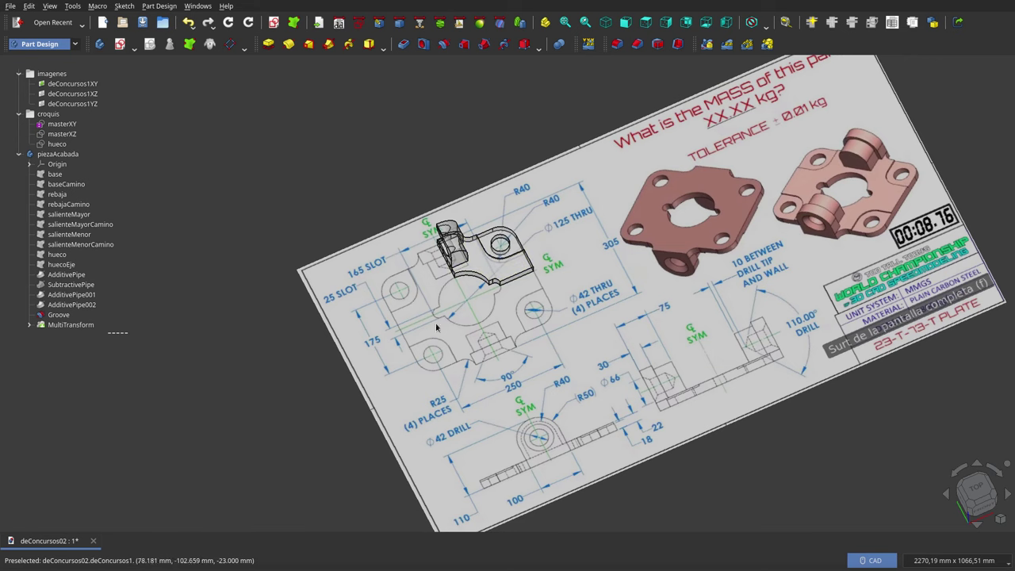
pyautogui.click(82, 325)
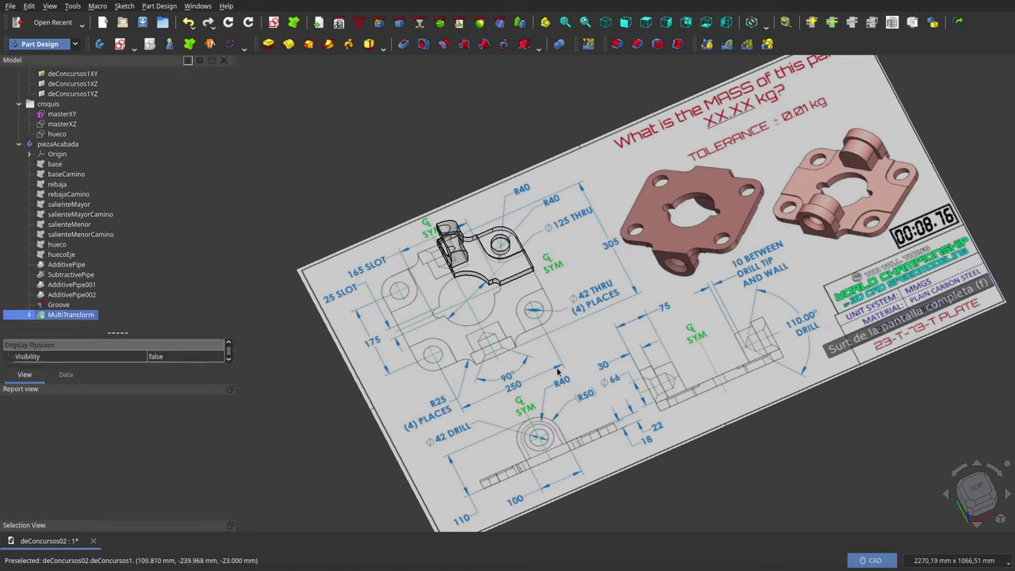
pyautogui.press('space')
pyautogui.moveTo(565, 359)
pyautogui.mouseDown(button='middle')
pyautogui.moveTo(574, 384)
pyautogui.moveTo(446, 316)
pyautogui.mouseUp(button='middle')
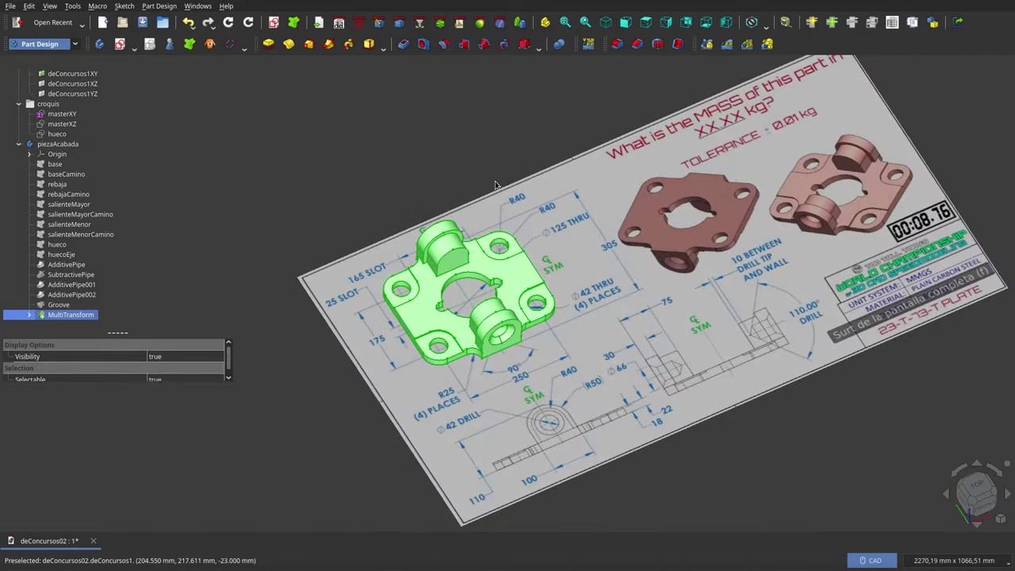
pyautogui.scroll(4, 446, 316)
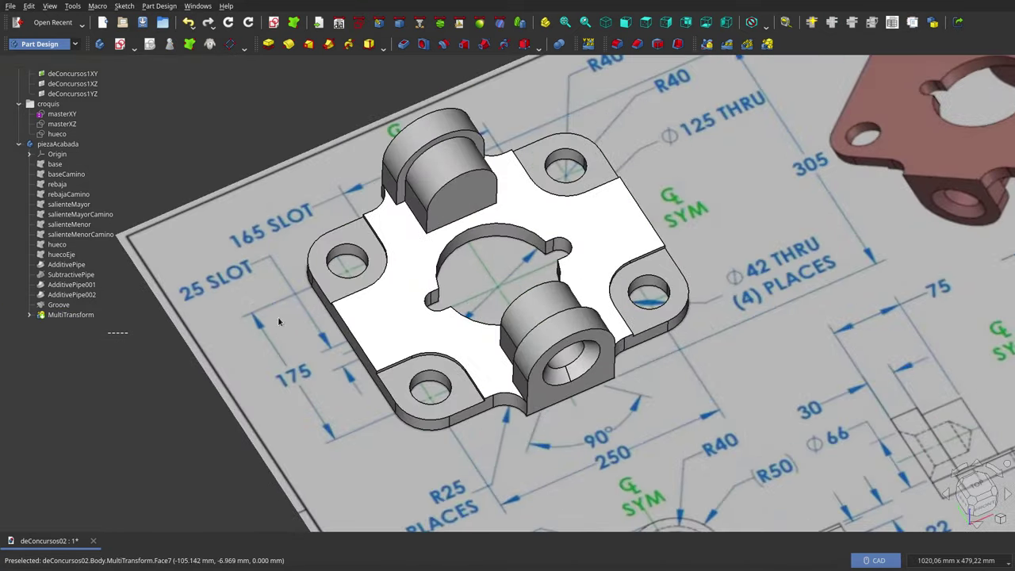
pyautogui.click(89, 316)
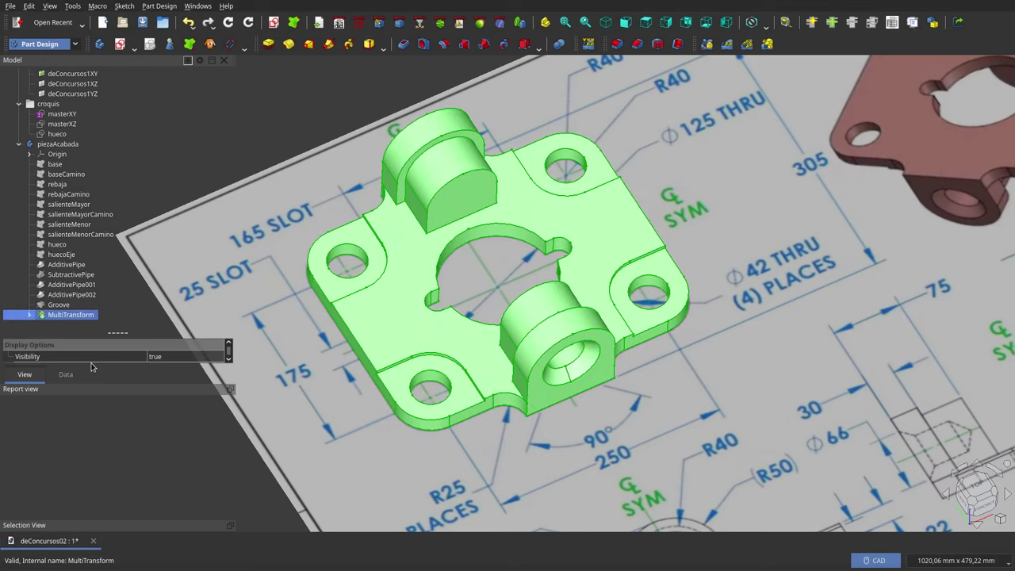
pyautogui.scroll(-2, 142, 382)
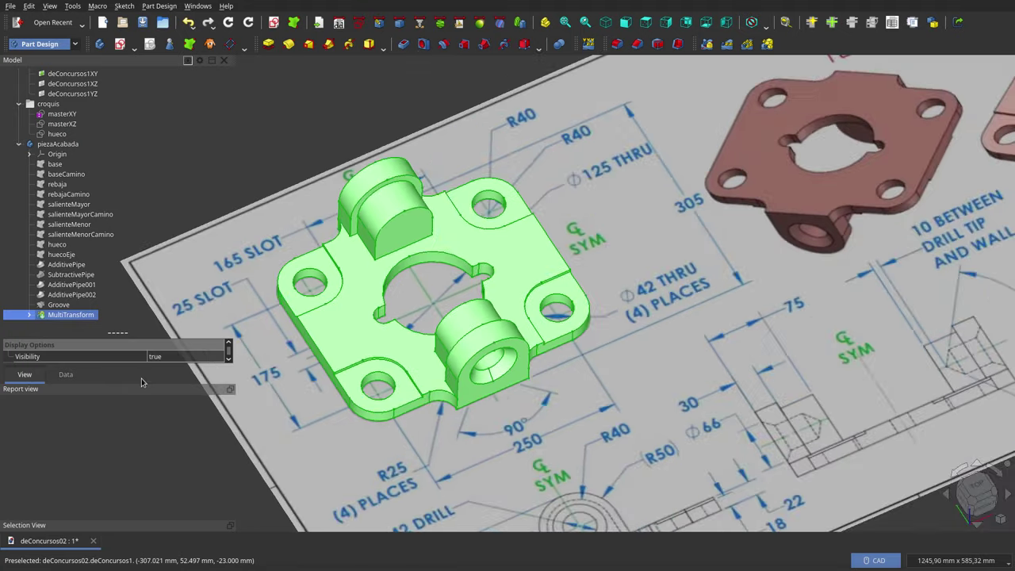
pyautogui.moveTo(122, 330); pyautogui.dragTo(118, 205)
pyautogui.click(156, 220)
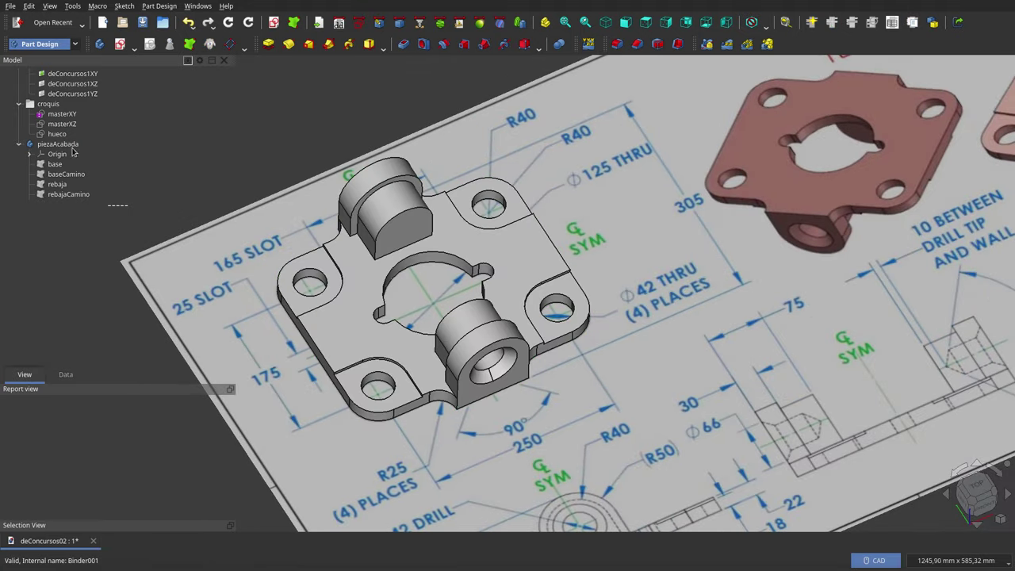
pyautogui.click(314, 337)
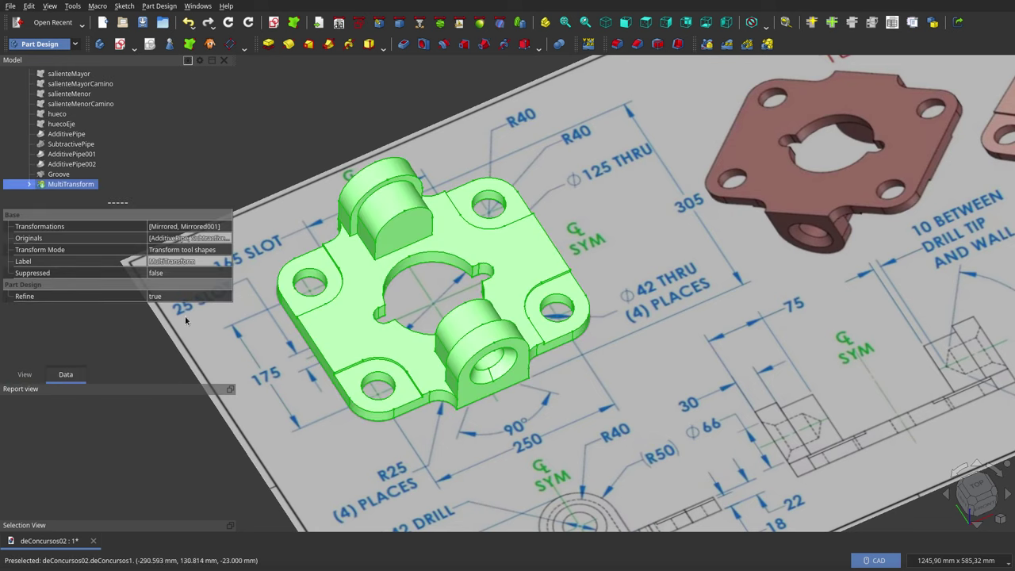
pyautogui.scroll(-2, 555, 318)
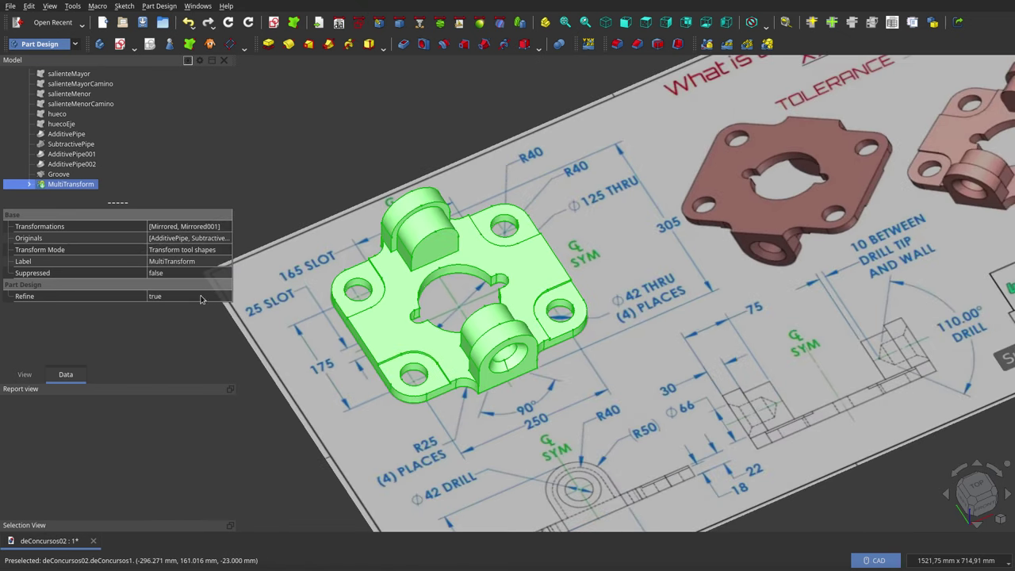
pyautogui.click(194, 300)
pyautogui.click(227, 297)
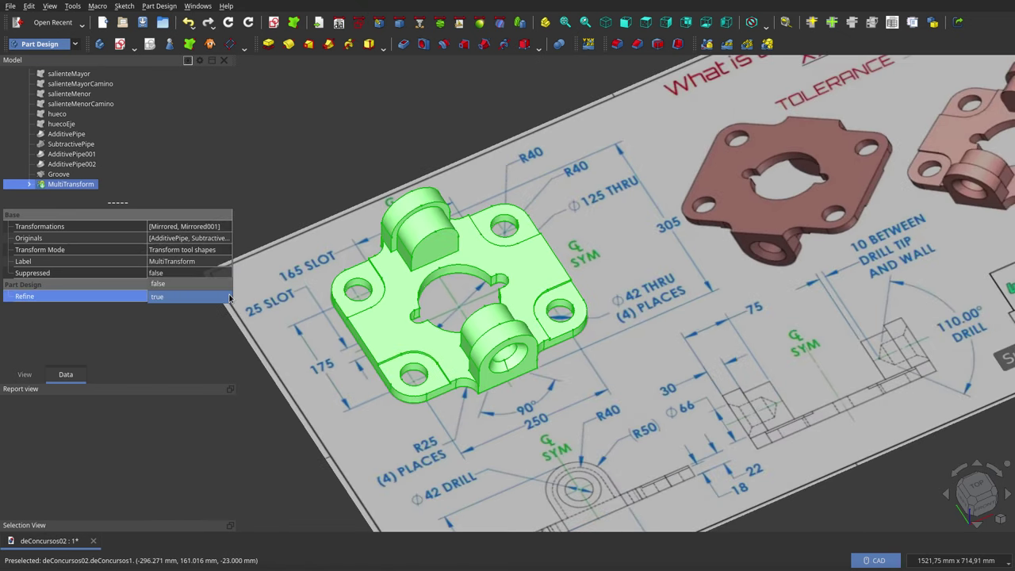
pyautogui.click(207, 285)
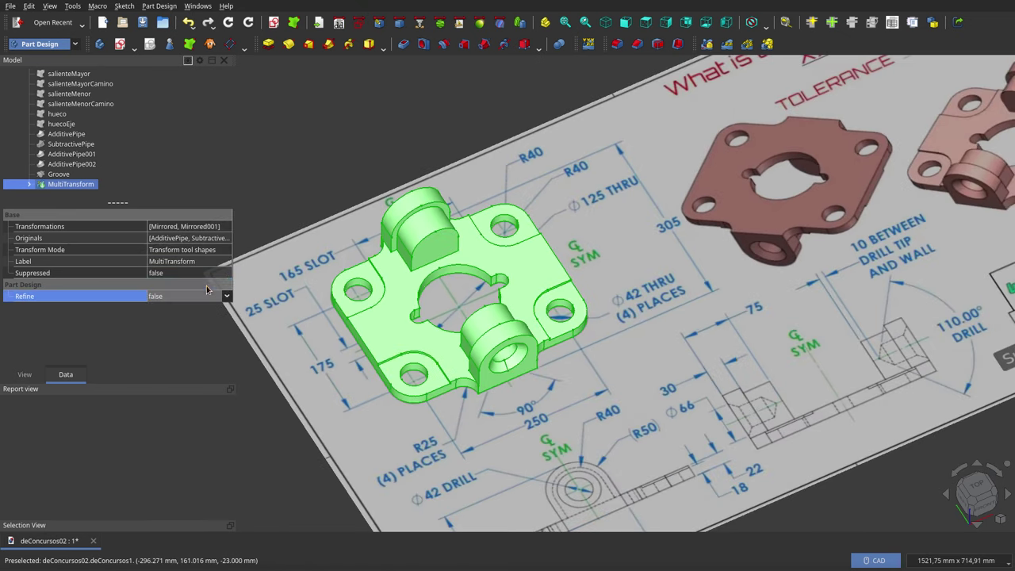
pyautogui.click(335, 156)
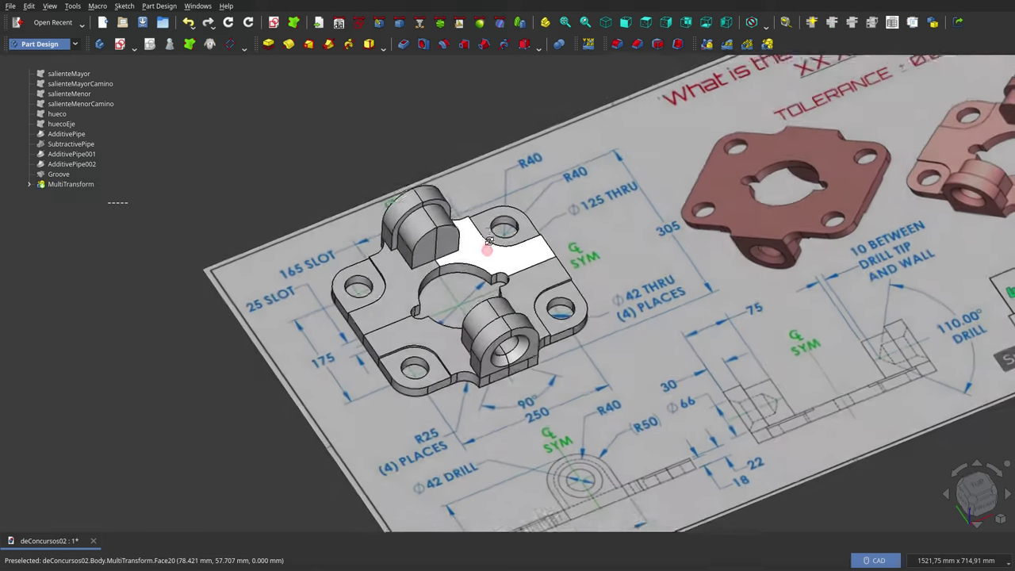
pyautogui.moveTo(490, 241); pyautogui.dragTo(449, 264, button='middle')
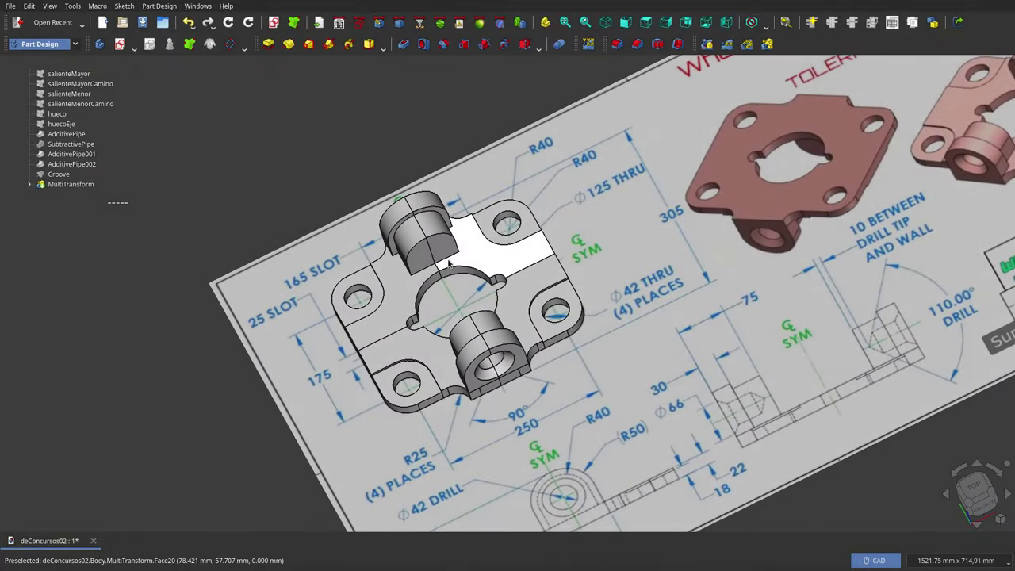
pyautogui.click(76, 185)
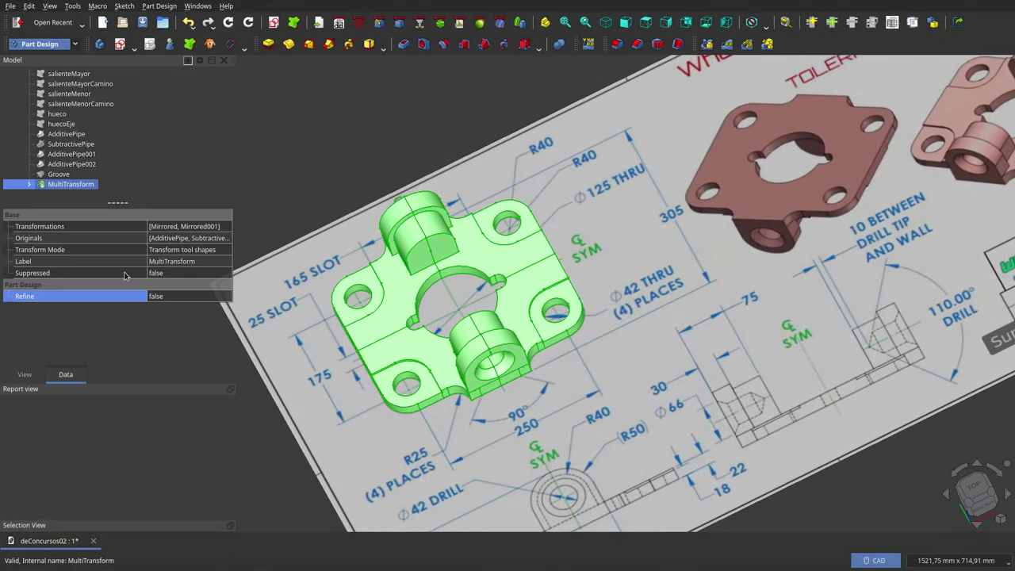
pyautogui.click(161, 299)
pyautogui.click(161, 299)
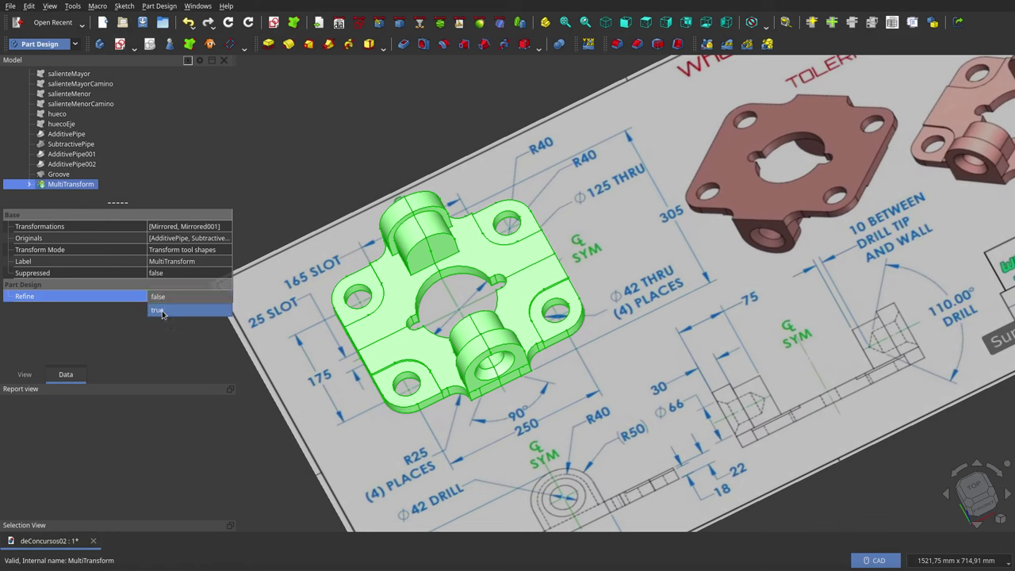
pyautogui.click(159, 310)
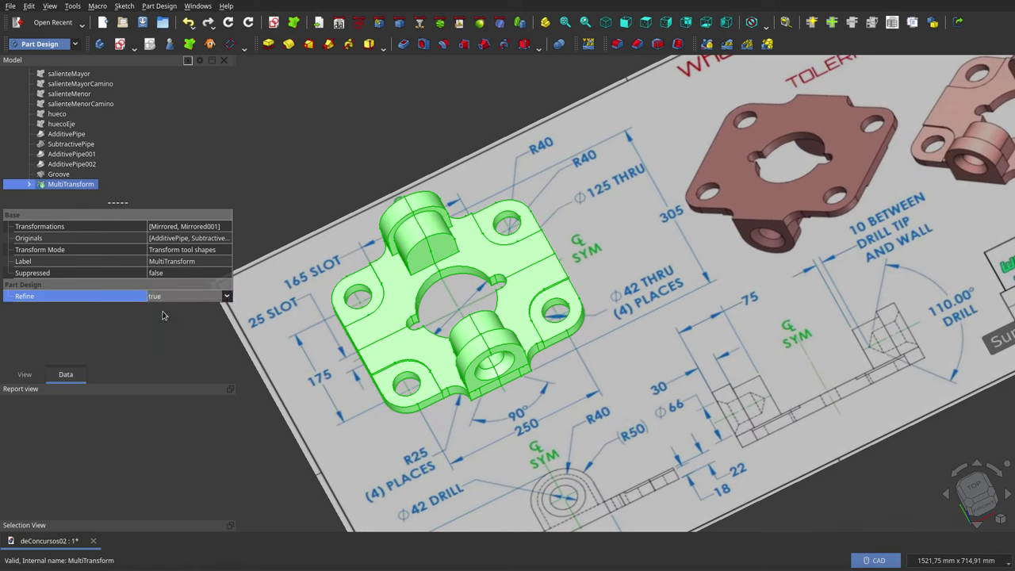
pyautogui.click(321, 184)
pyautogui.moveTo(322, 184)
pyautogui.mouseDown(button='middle')
pyautogui.moveTo(500, 212)
pyautogui.moveTo(552, 293)
pyautogui.mouseUp(button='middle')
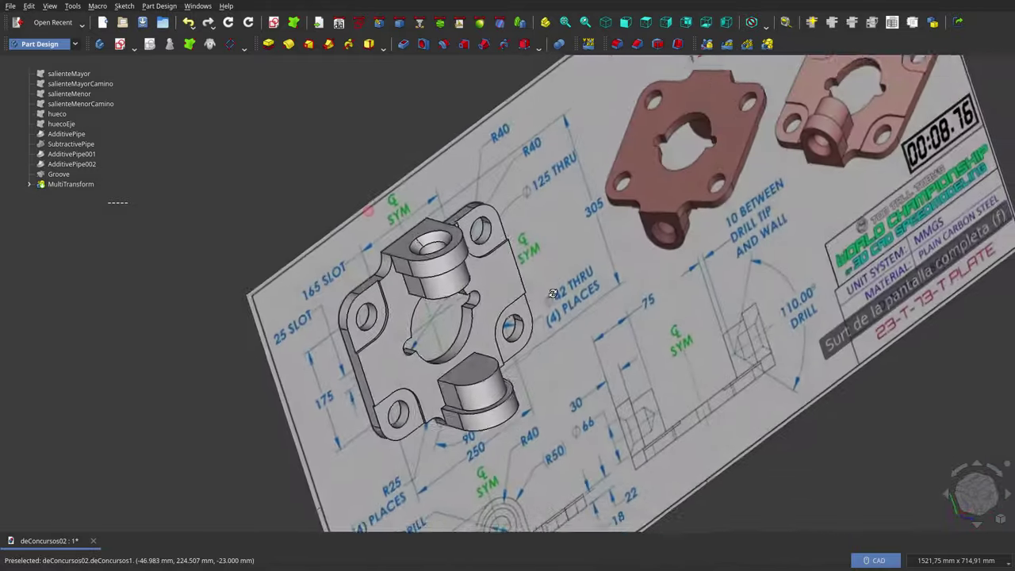
pyautogui.scroll(-3, 539, 301)
pyautogui.scroll(-3, 526, 335)
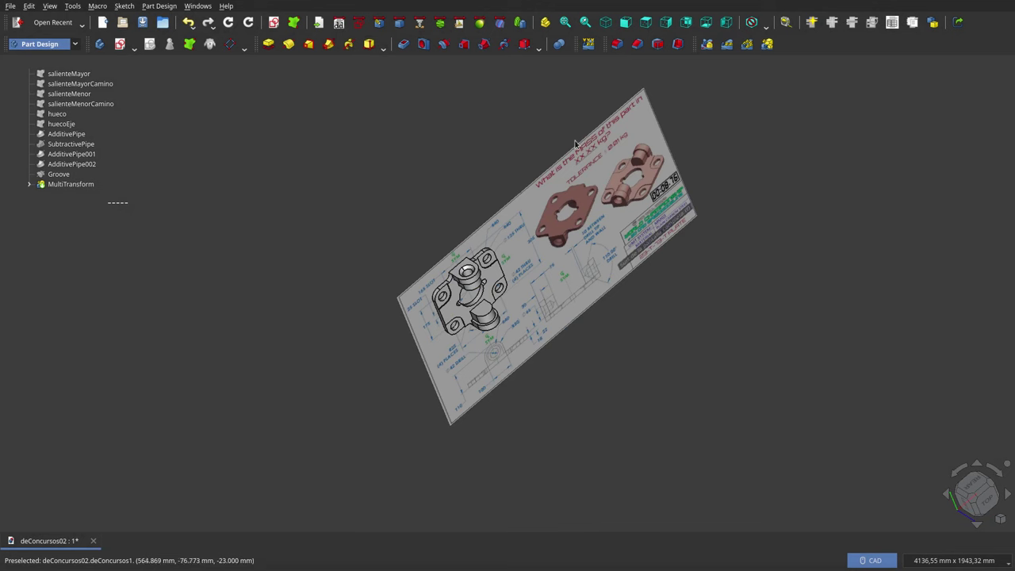
pyautogui.click(625, 23)
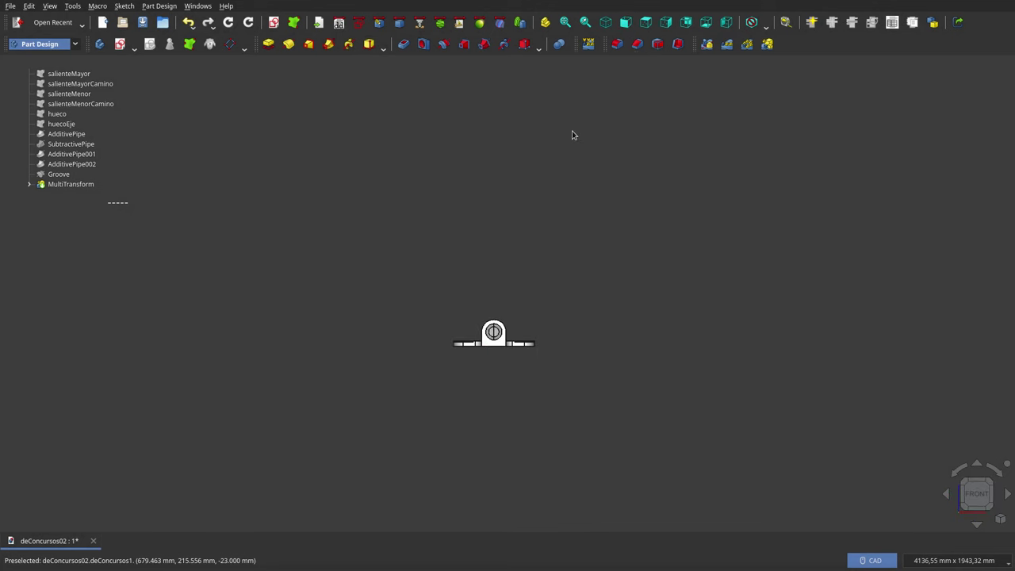
pyautogui.click(606, 22)
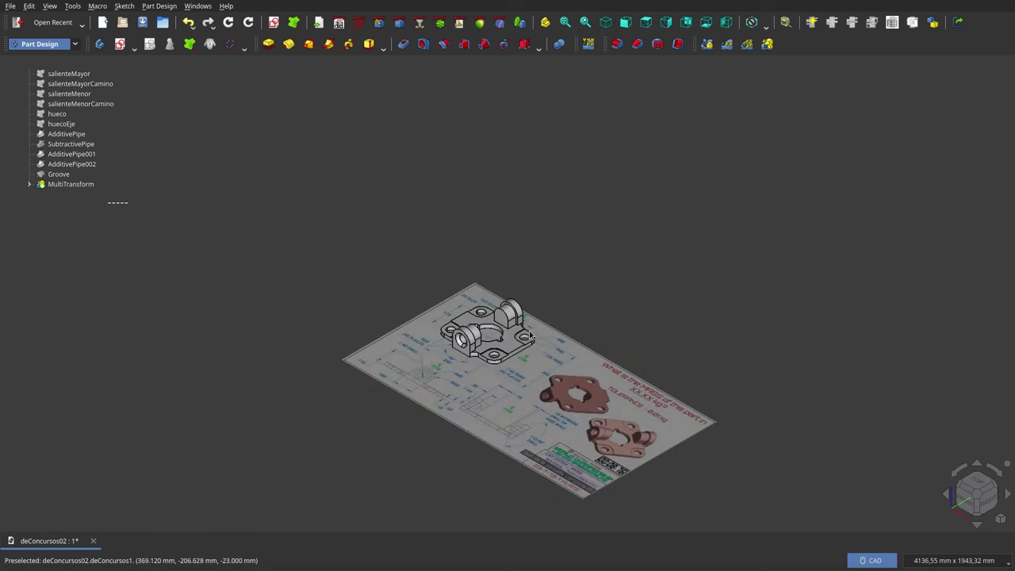
pyautogui.scroll(3, 530, 389)
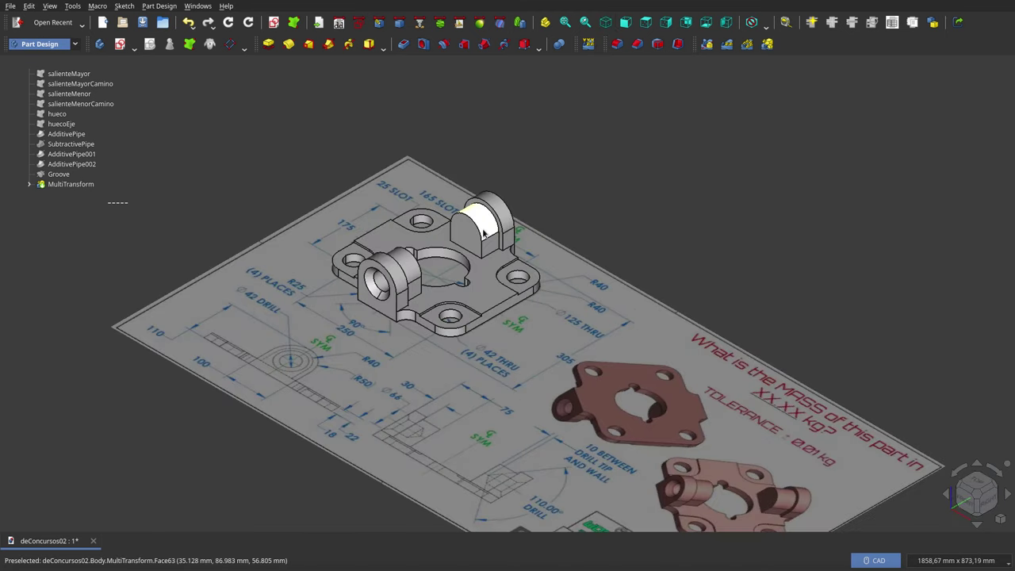
pyautogui.scroll(-1, 588, 314)
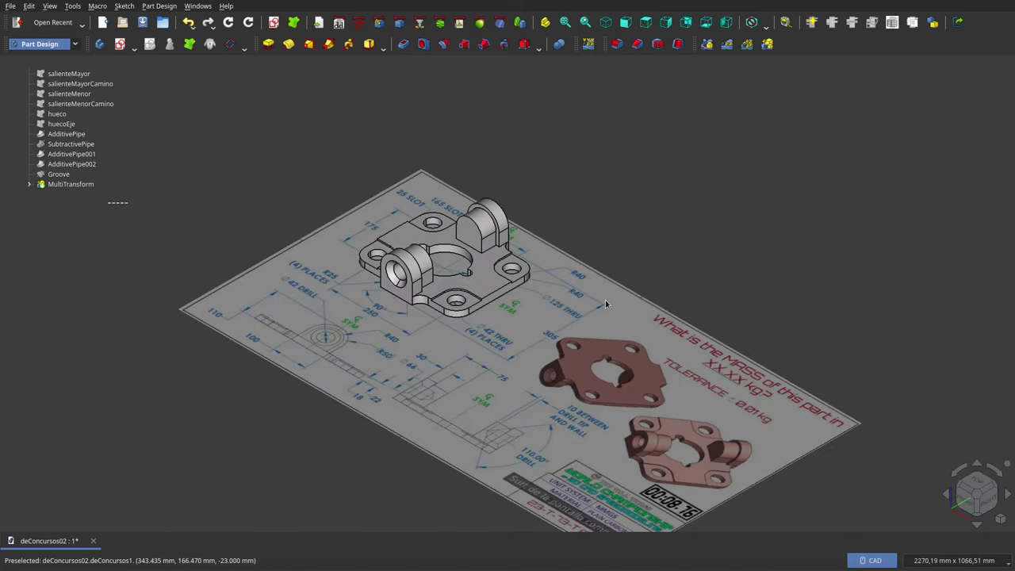
pyautogui.moveTo(473, 346)
pyautogui.mouseDown(button='middle')
pyautogui.moveTo(635, 353)
pyautogui.moveTo(495, 165)
pyautogui.moveTo(261, 235)
pyautogui.mouseUp(button='middle')
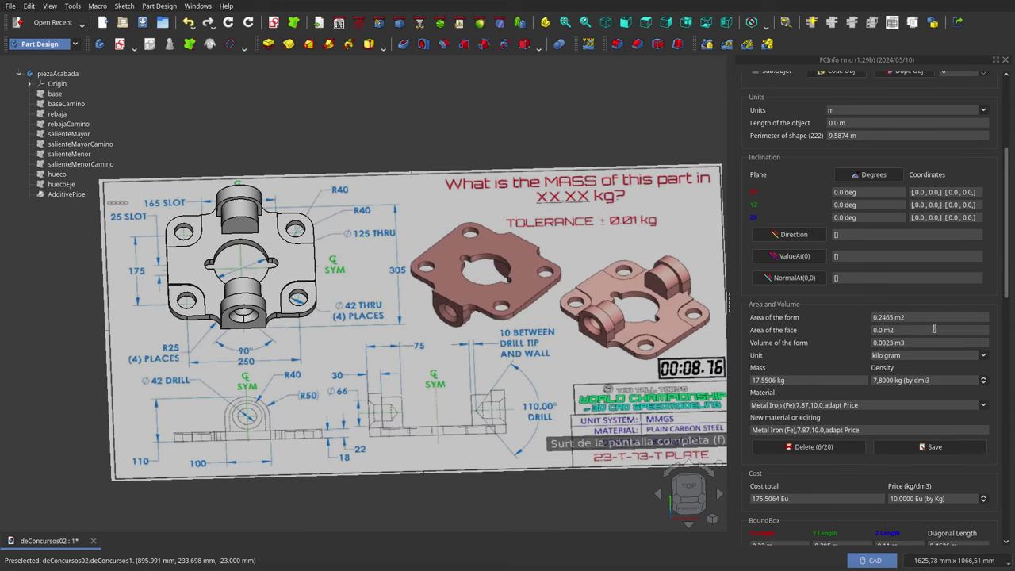
# Read the 17.5506 kg mass in the FCInfo panel, then orbit the plate.
pyautogui.moveTo(1007, 277); pyautogui.dragTo(1011, 294)
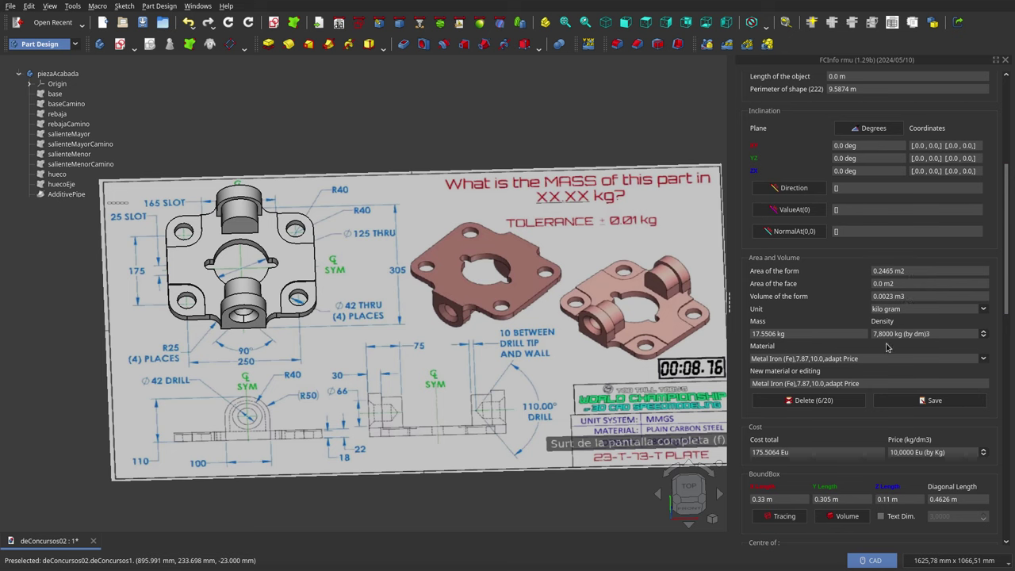
pyautogui.moveTo(789, 333)
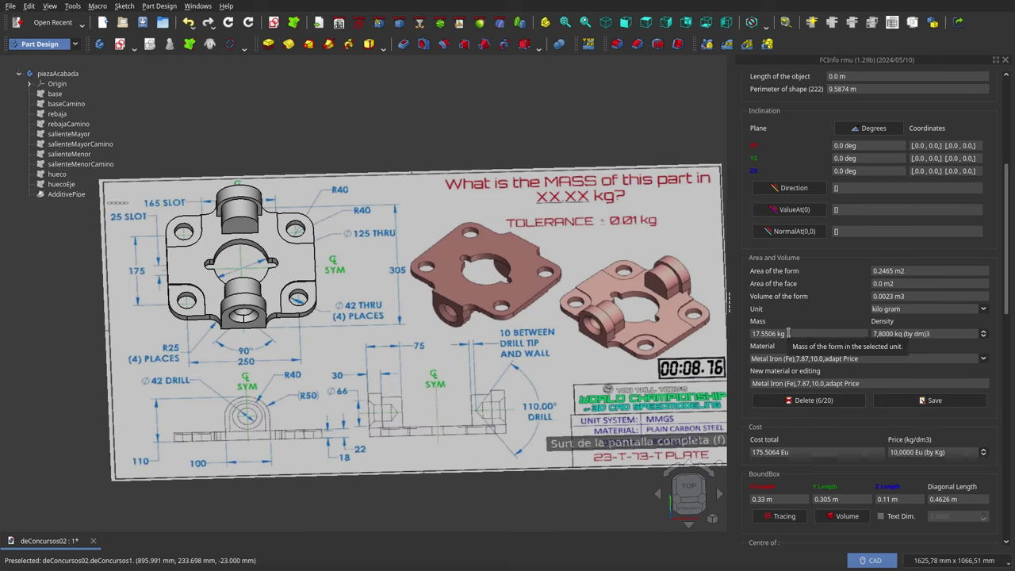
pyautogui.moveTo(788, 333); pyautogui.dragTo(762, 334)
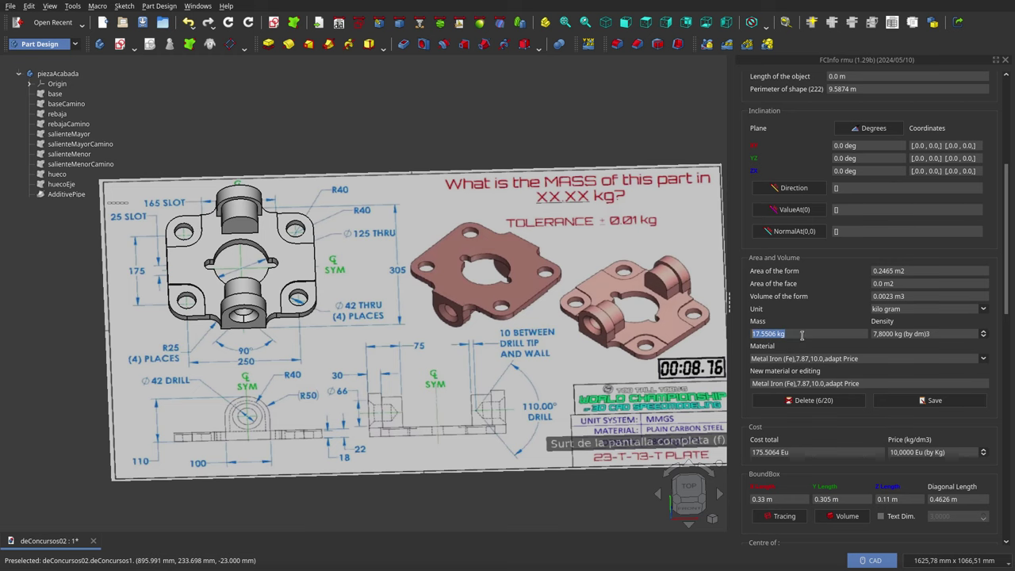
pyautogui.click(802, 335)
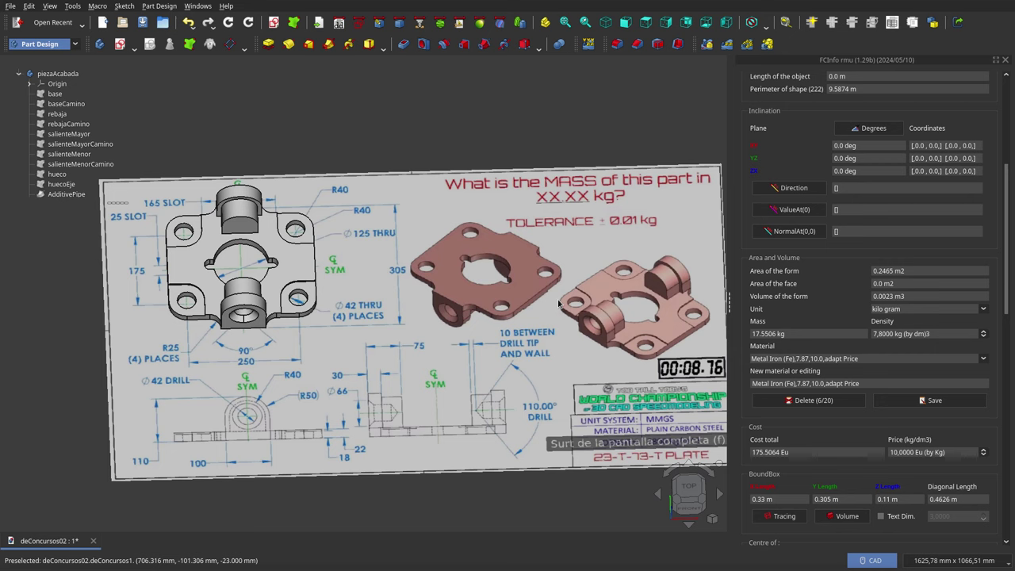
pyautogui.scroll(-2, 526, 323)
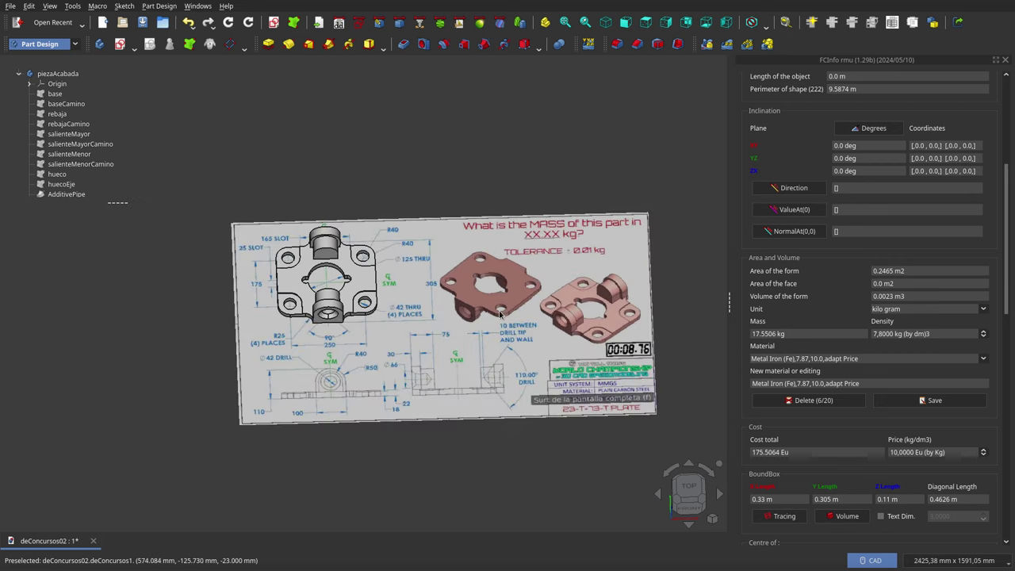
pyautogui.moveTo(492, 319); pyautogui.dragTo(165, 155, button='middle')
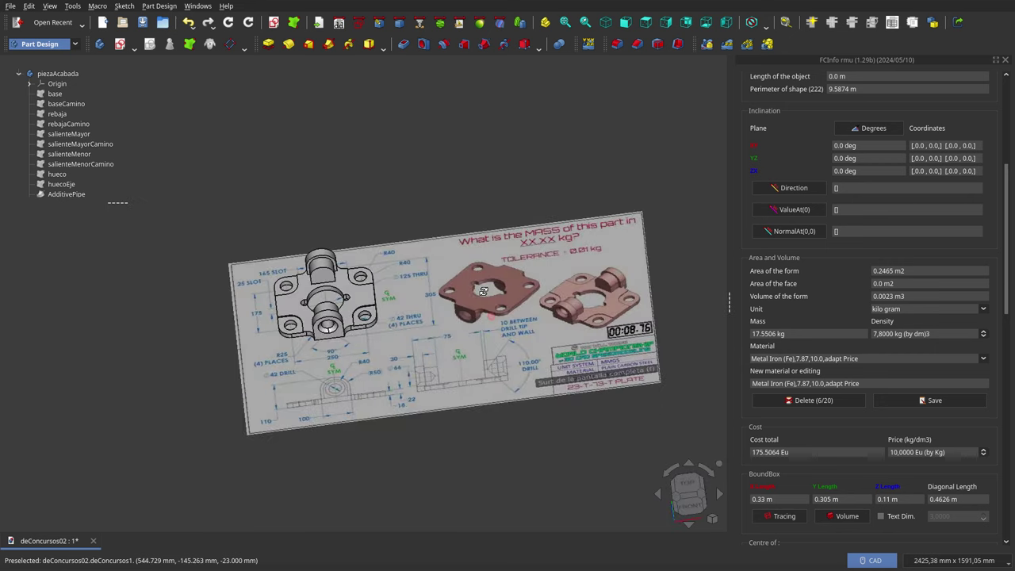
# Collapse piezaAcabada and show the deConcursos1XZ and deConcursos1YZ reference image planes.
pyautogui.click(21, 74)
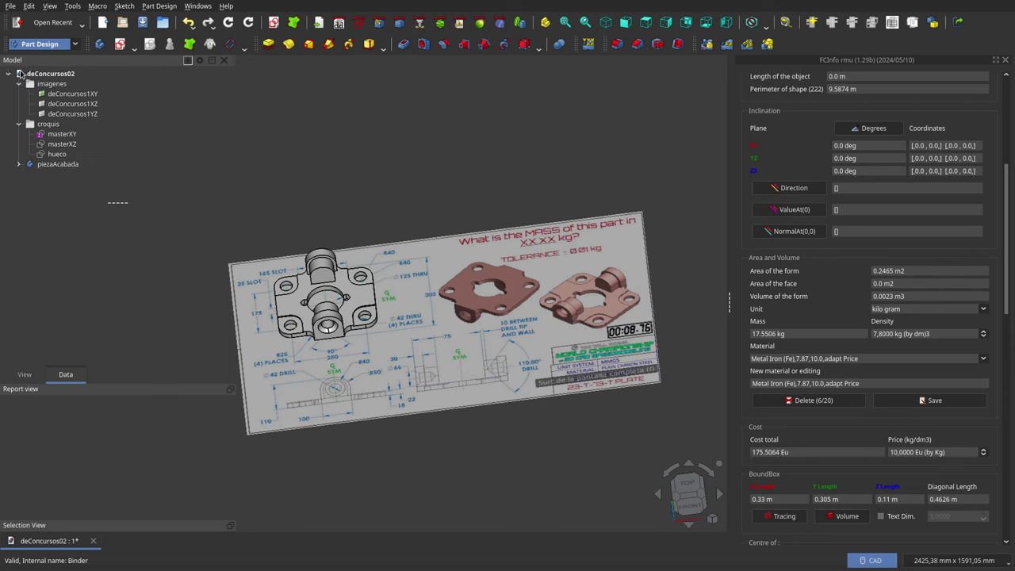
pyautogui.click(70, 103)
pyautogui.press('space')
pyautogui.click(72, 115)
pyautogui.press('space')
pyautogui.scroll(-2, 507, 238)
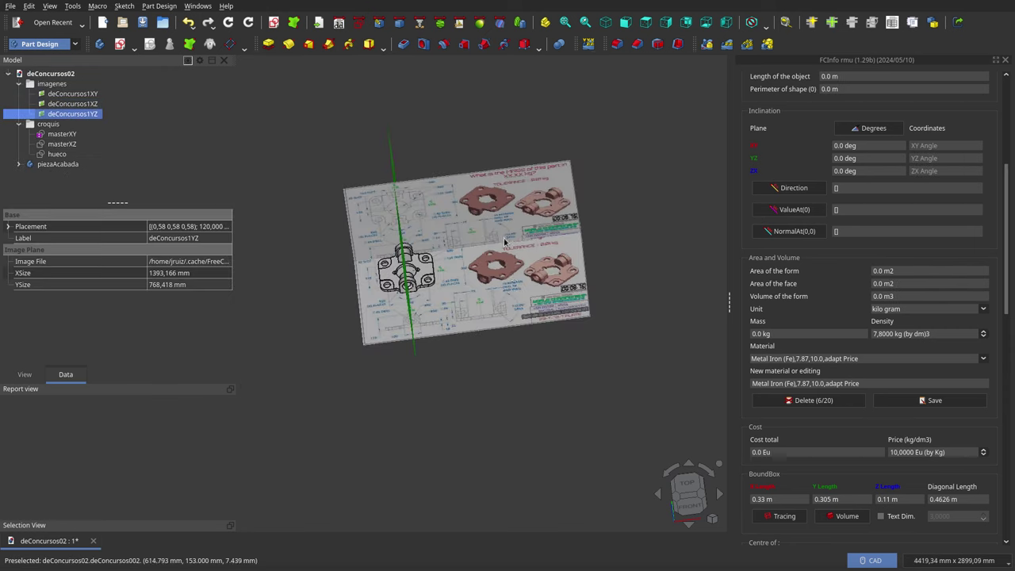
pyautogui.moveTo(482, 321); pyautogui.dragTo(571, 273, button='middle')
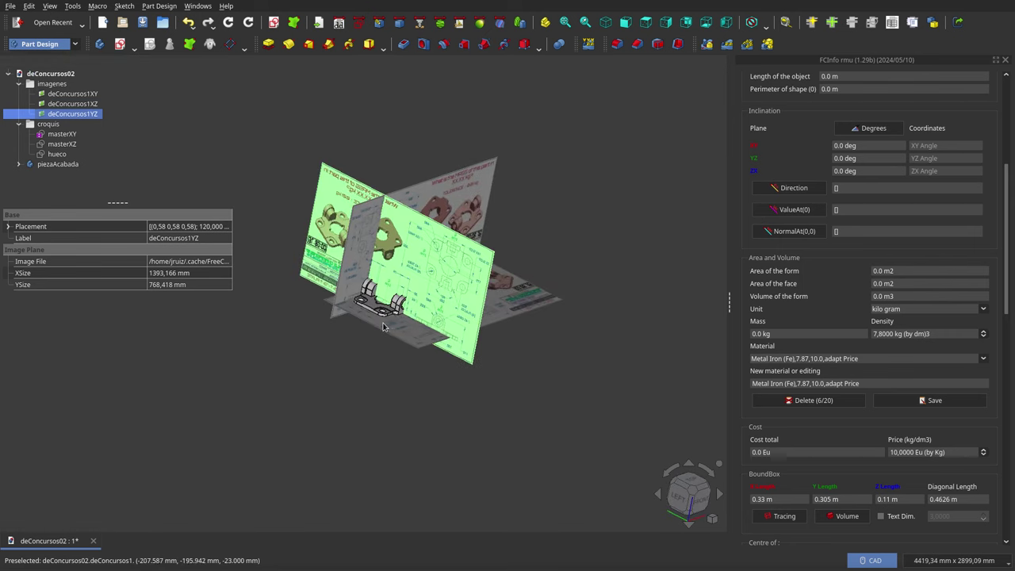
pyautogui.scroll(2, 381, 326)
pyautogui.scroll(2, 381, 326)
pyautogui.moveTo(382, 325)
pyautogui.mouseDown(button='middle')
pyautogui.moveTo(376, 337)
pyautogui.moveTo(376, 316)
pyautogui.mouseUp(button='middle')
# Hide the finished part piezaAcabada, leaving only the three drawing planes.
pyautogui.click(55, 125)
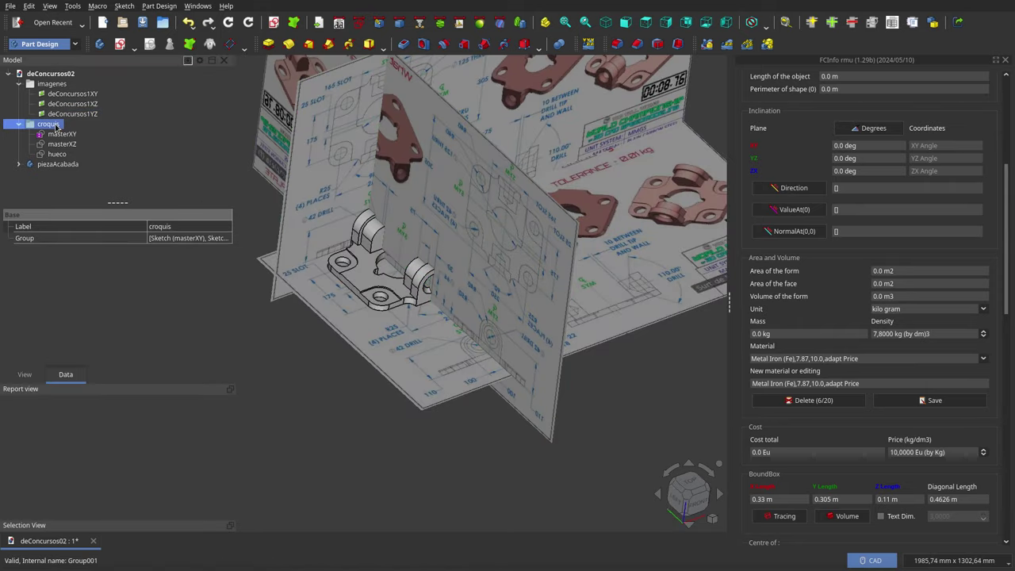
pyautogui.click(60, 165)
pyautogui.press('space')
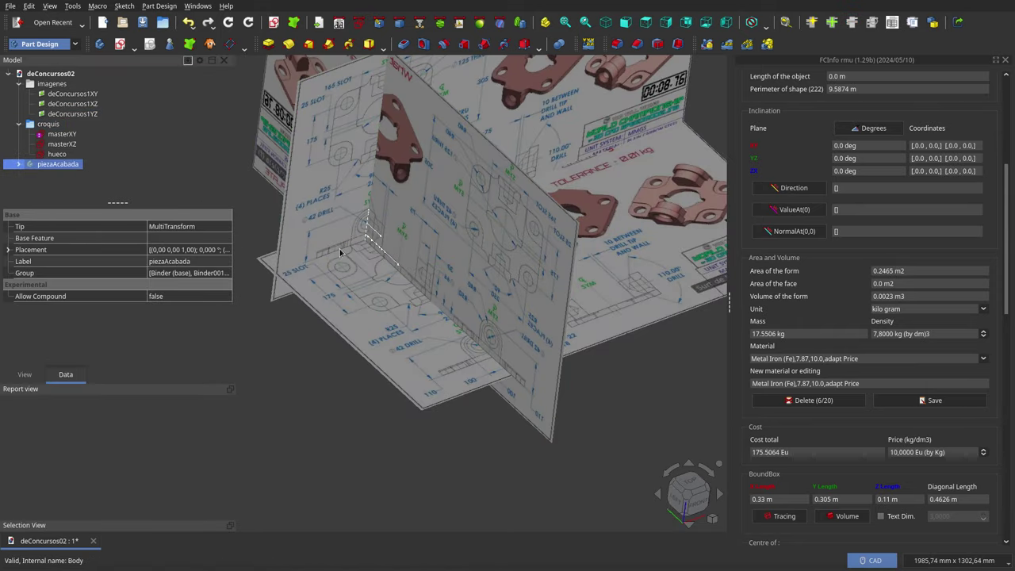
pyautogui.moveTo(467, 297)
pyautogui.mouseDown(button='middle')
pyautogui.moveTo(387, 317)
pyautogui.moveTo(318, 301)
pyautogui.moveTo(299, 333)
pyautogui.moveTo(283, 333)
pyautogui.mouseUp(button='middle')
pyautogui.scroll(5, 467, 230)
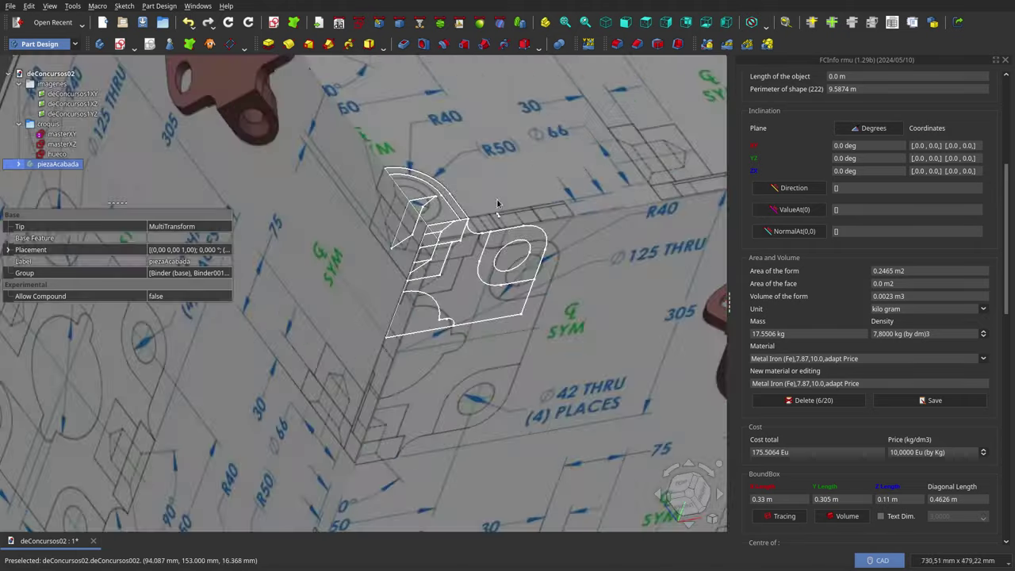
pyautogui.moveTo(467, 230)
pyautogui.mouseDown(button='middle')
pyautogui.moveTo(491, 294)
pyautogui.moveTo(505, 290)
pyautogui.mouseUp(button='middle')
pyautogui.moveTo(484, 284)
pyautogui.mouseDown(button='middle')
pyautogui.moveTo(493, 270)
pyautogui.moveTo(392, 210)
pyautogui.mouseUp(button='middle')
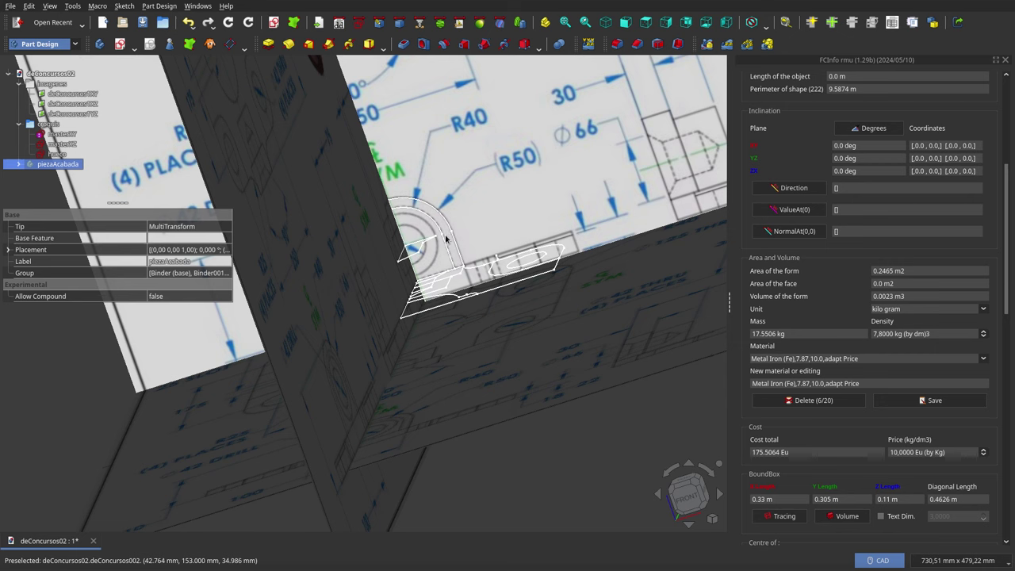
pyautogui.moveTo(447, 238); pyautogui.dragTo(450, 293, button='middle')
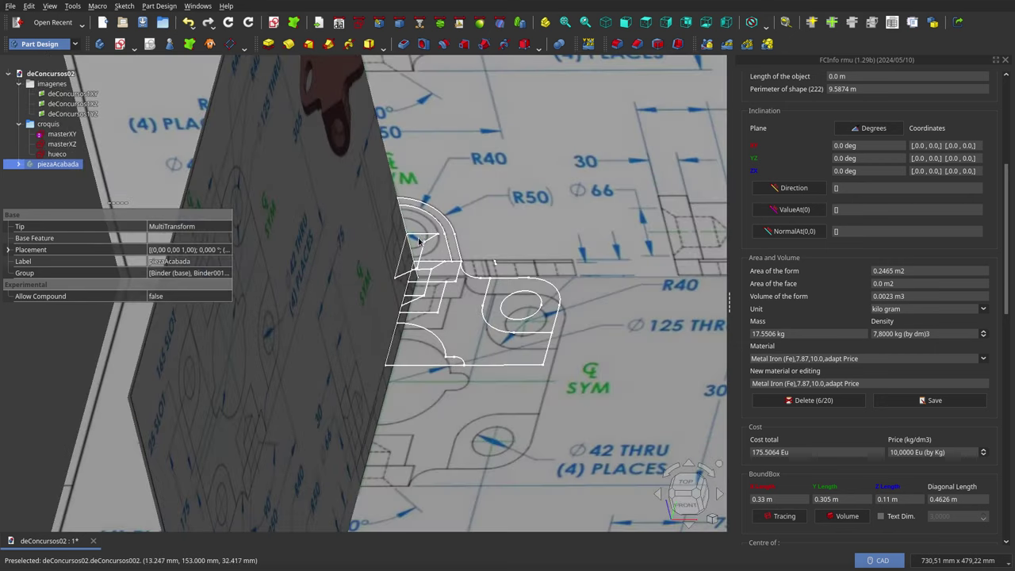
pyautogui.scroll(-2, 409, 248)
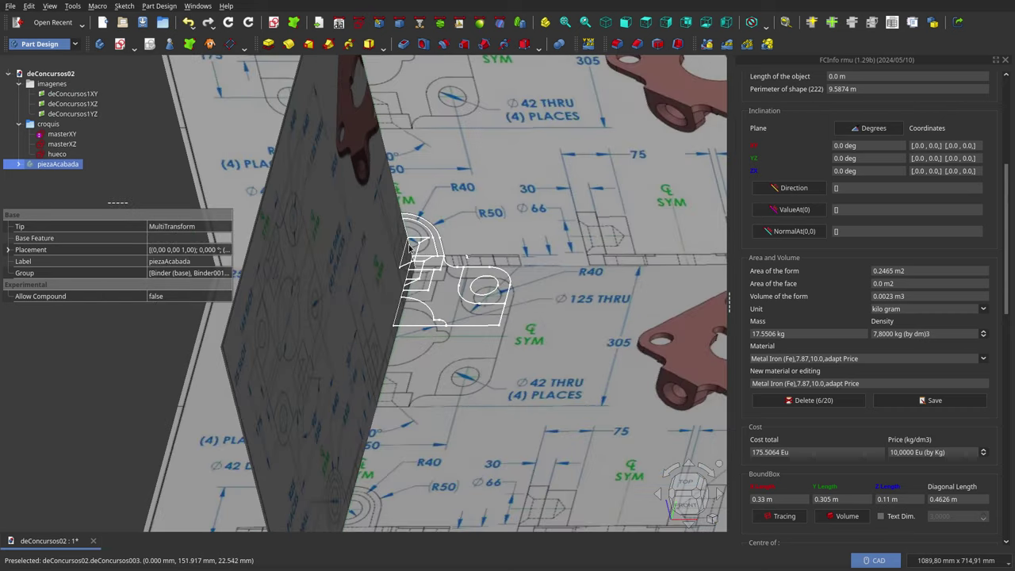
pyautogui.scroll(-1, 424, 262)
pyautogui.scroll(-1, 432, 274)
pyautogui.scroll(-1, 440, 284)
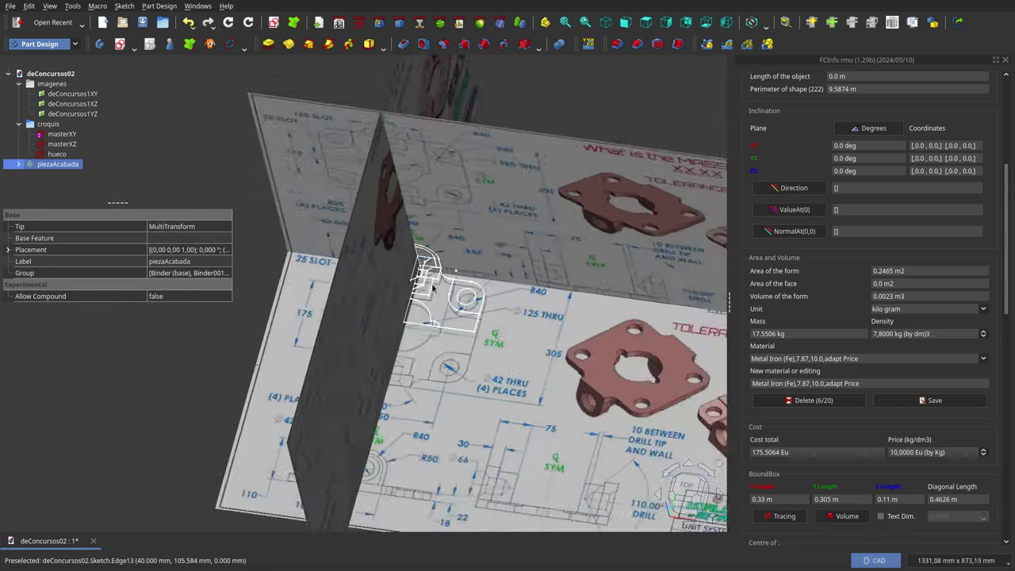
pyautogui.scroll(-1, 448, 295)
pyautogui.moveTo(448, 304); pyautogui.dragTo(555, 229, button='middle')
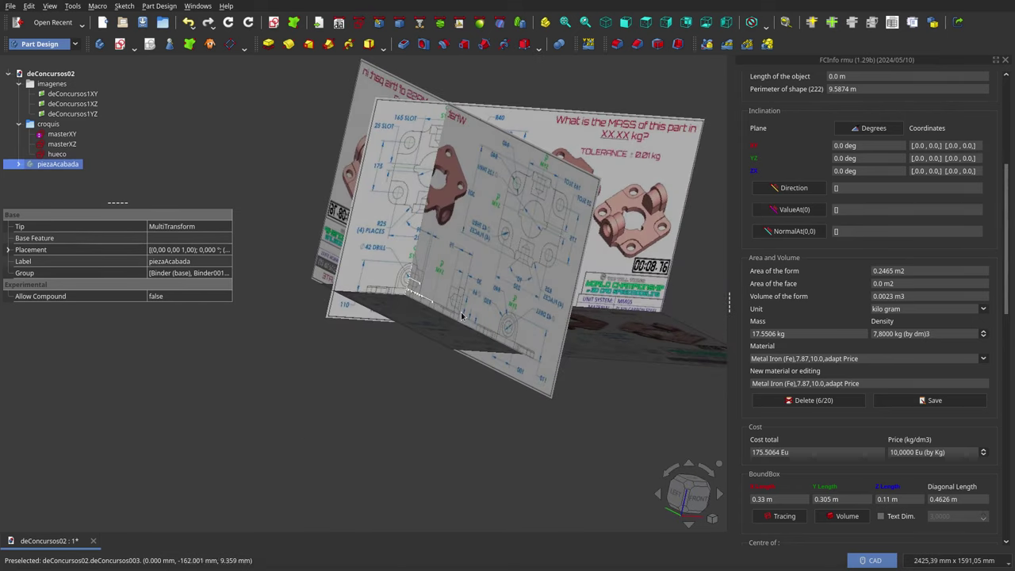
pyautogui.scroll(-1, 461, 316)
pyautogui.scroll(3, 468, 312)
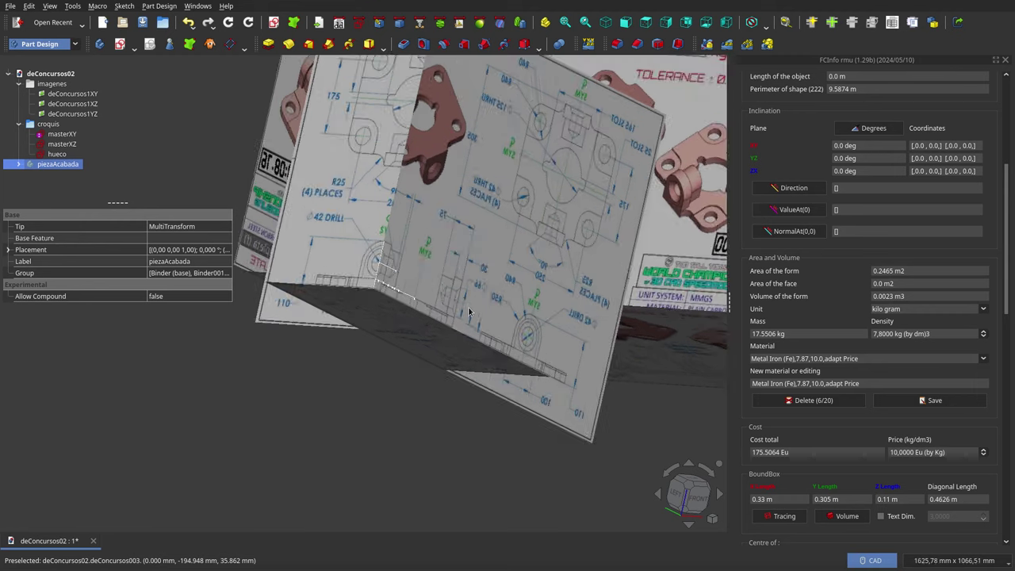
pyautogui.moveTo(468, 259)
pyautogui.mouseDown(button='middle')
pyautogui.moveTo(463, 308)
pyautogui.moveTo(438, 245)
pyautogui.moveTo(462, 259)
pyautogui.mouseUp(button='middle')
pyautogui.scroll(-2, 462, 259)
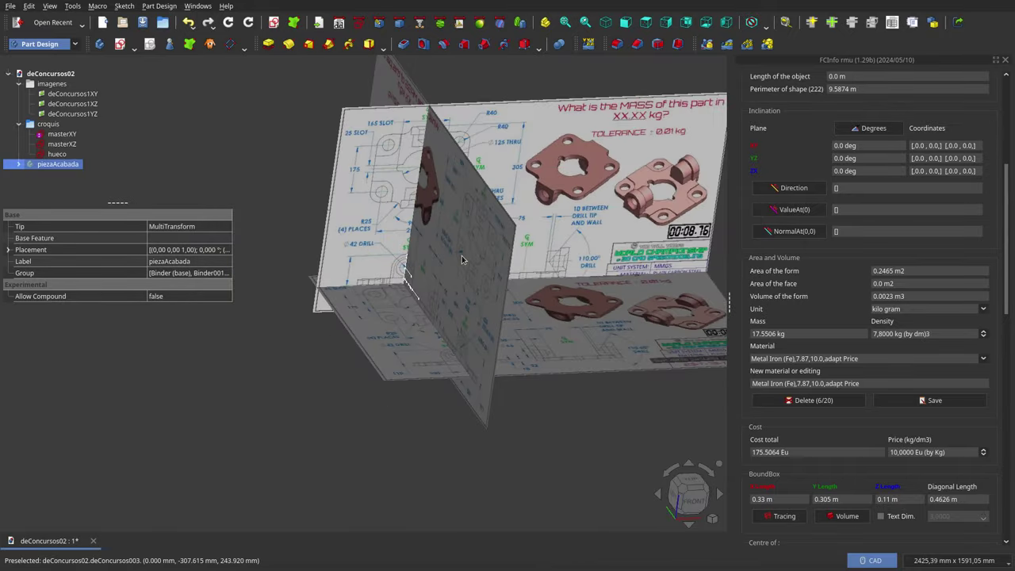
pyautogui.moveTo(310, 325)
pyautogui.mouseDown(button='middle')
pyautogui.moveTo(318, 367)
pyautogui.moveTo(414, 384)
pyautogui.moveTo(363, 374)
pyautogui.mouseUp(button='middle')
pyautogui.scroll(3, 341, 393)
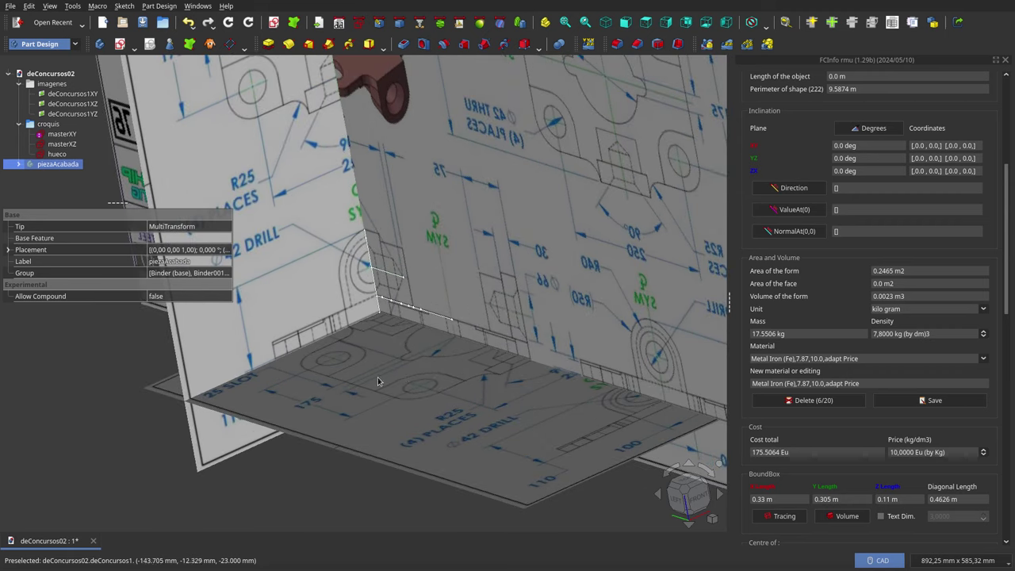
pyautogui.scroll(-1, 424, 371)
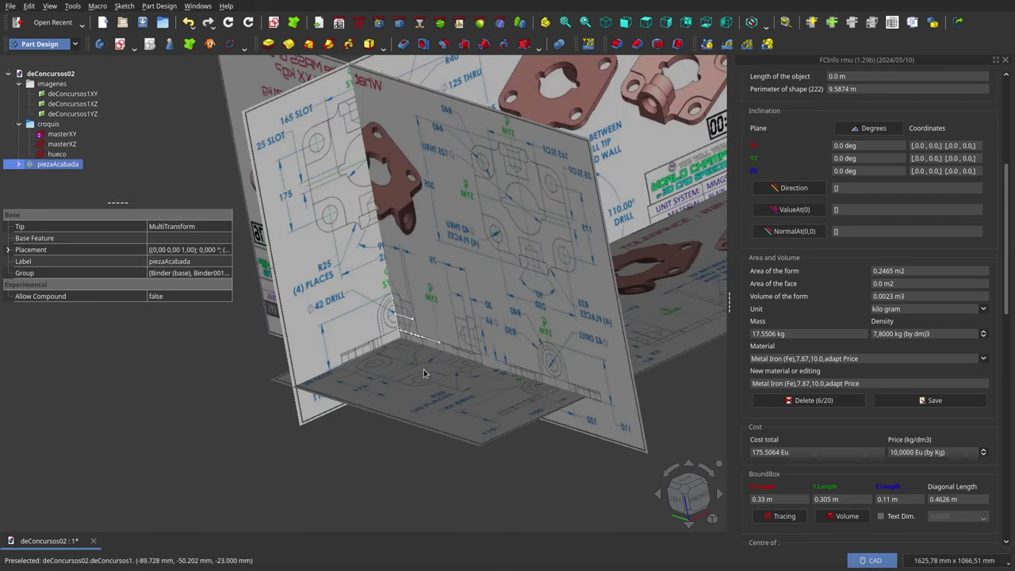
pyautogui.scroll(-2, 424, 368)
pyautogui.moveTo(423, 369)
pyautogui.mouseDown(button='middle')
pyautogui.moveTo(444, 367)
pyautogui.moveTo(413, 282)
pyautogui.moveTo(313, 346)
pyautogui.moveTo(391, 326)
pyautogui.mouseUp(button='middle')
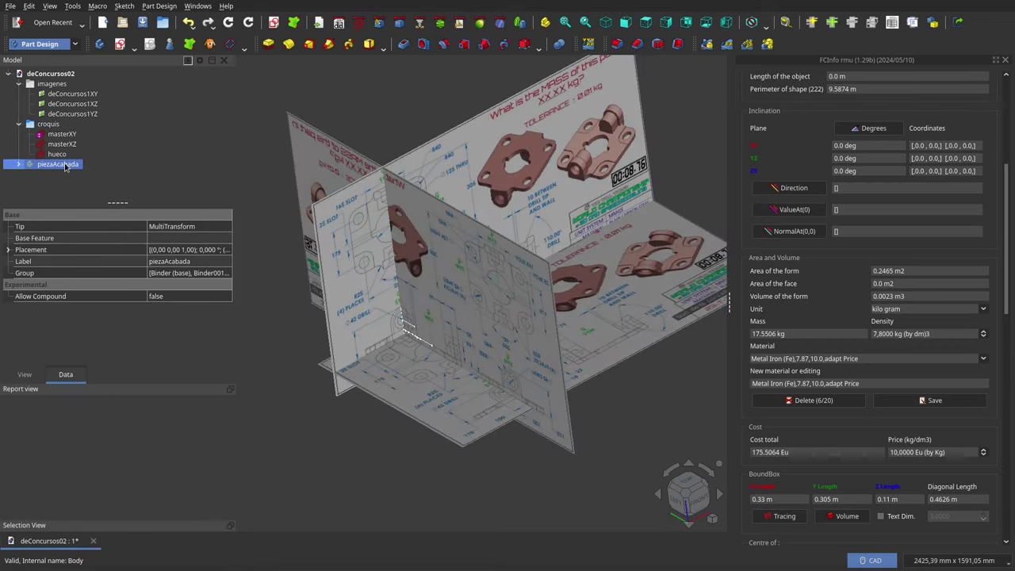
# Orbit and zoom to check the finished plate where the XY, XZ and YZ drawings meet.
pyautogui.click(468, 448)
pyautogui.moveTo(468, 448)
pyautogui.mouseDown(button='middle')
pyautogui.moveTo(477, 425)
pyautogui.moveTo(381, 410)
pyautogui.moveTo(370, 379)
pyautogui.moveTo(484, 398)
pyautogui.moveTo(481, 384)
pyautogui.moveTo(526, 400)
pyautogui.moveTo(400, 407)
pyautogui.moveTo(362, 381)
pyautogui.moveTo(497, 364)
pyautogui.moveTo(554, 341)
pyautogui.moveTo(491, 381)
pyautogui.mouseUp(button='middle')
pyautogui.scroll(5, 484, 397)
pyautogui.scroll(2, 492, 381)
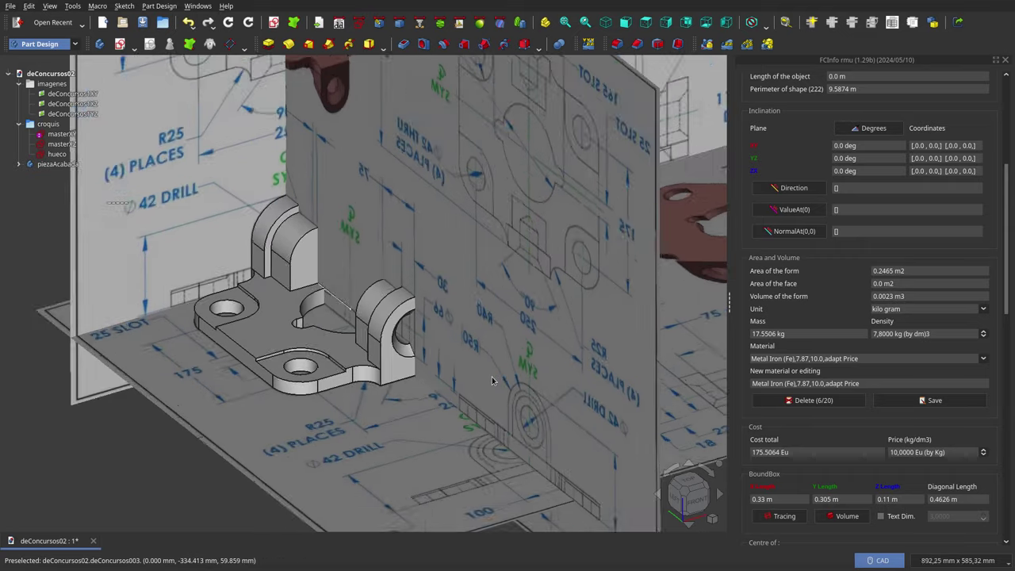
pyautogui.scroll(2, 491, 381)
pyautogui.scroll(-2, 491, 381)
pyautogui.scroll(-1, 492, 380)
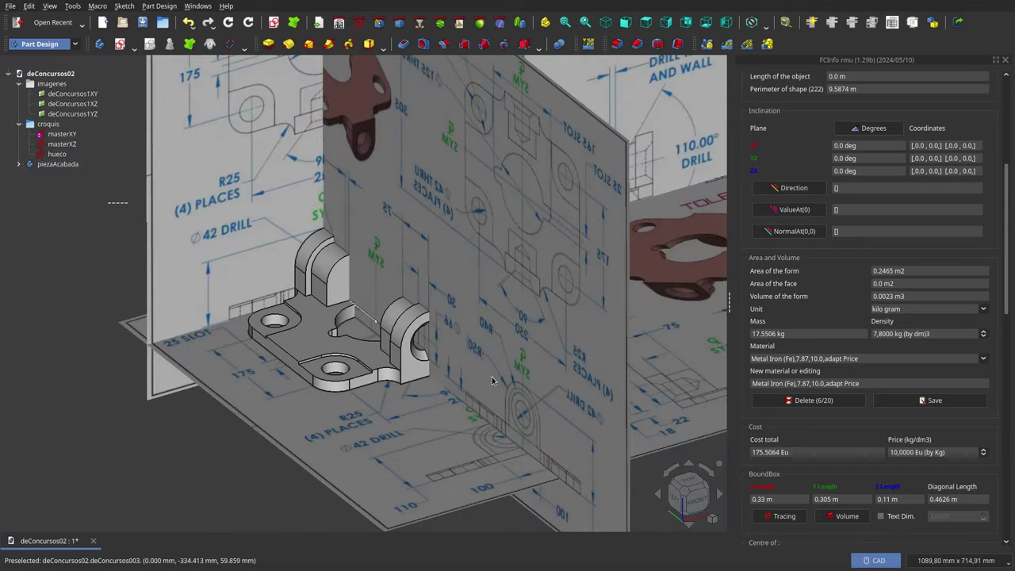